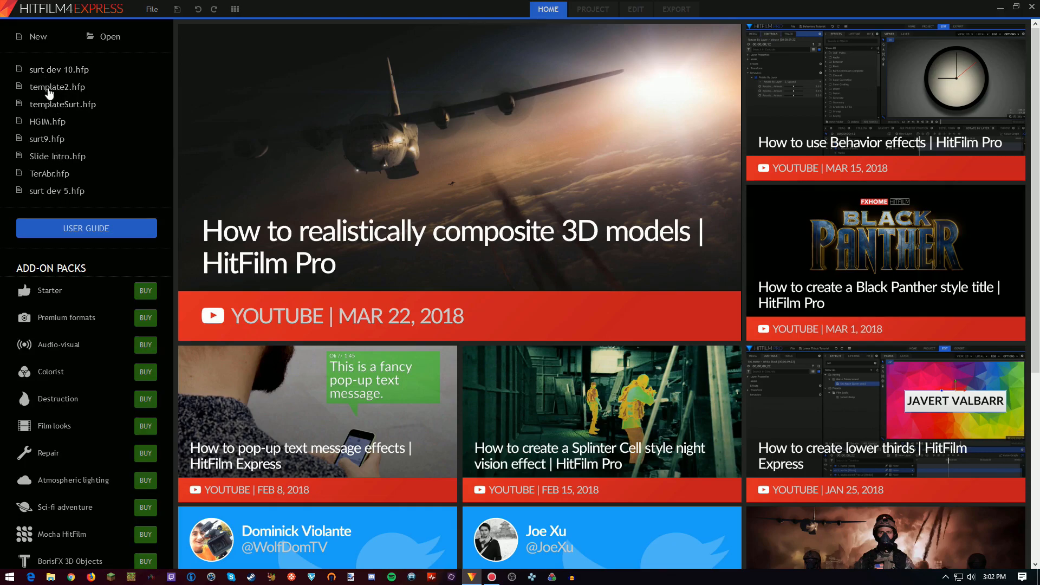
Create a new project at 1920 x 1080 pixels with a frame rate of 60 and start editing.
click(38, 39)
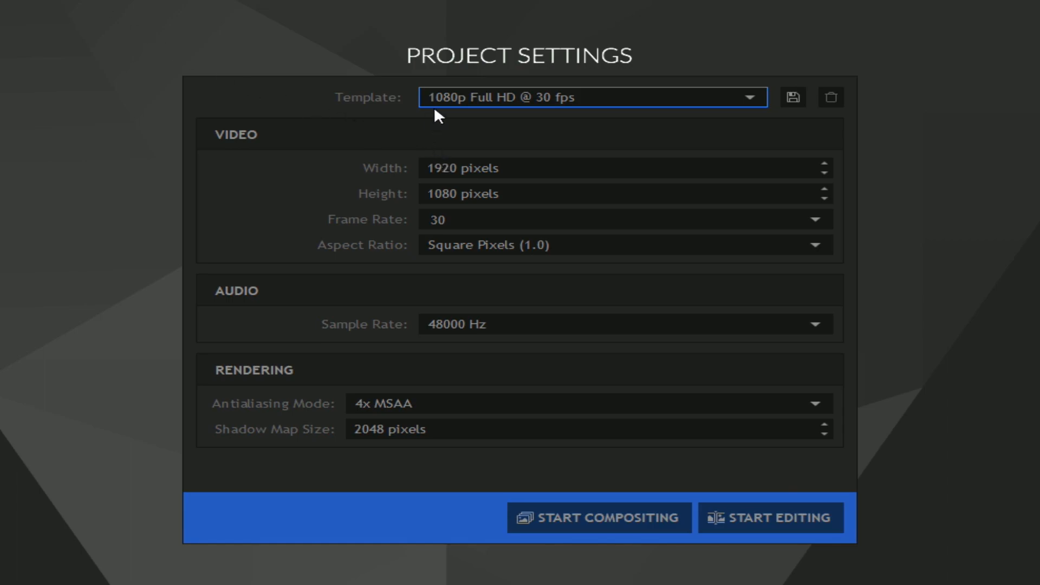
click(553, 99)
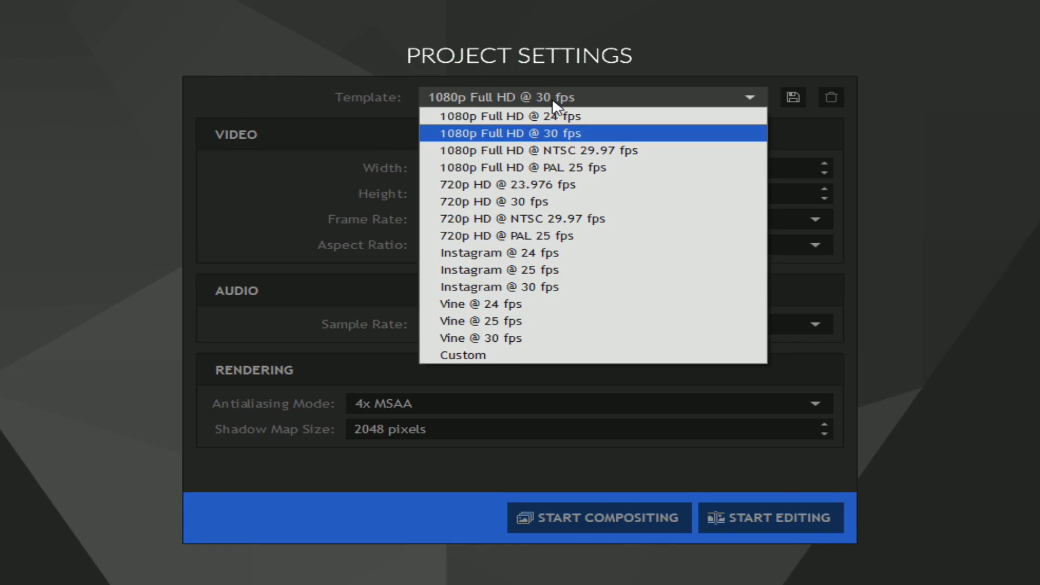
click(552, 99)
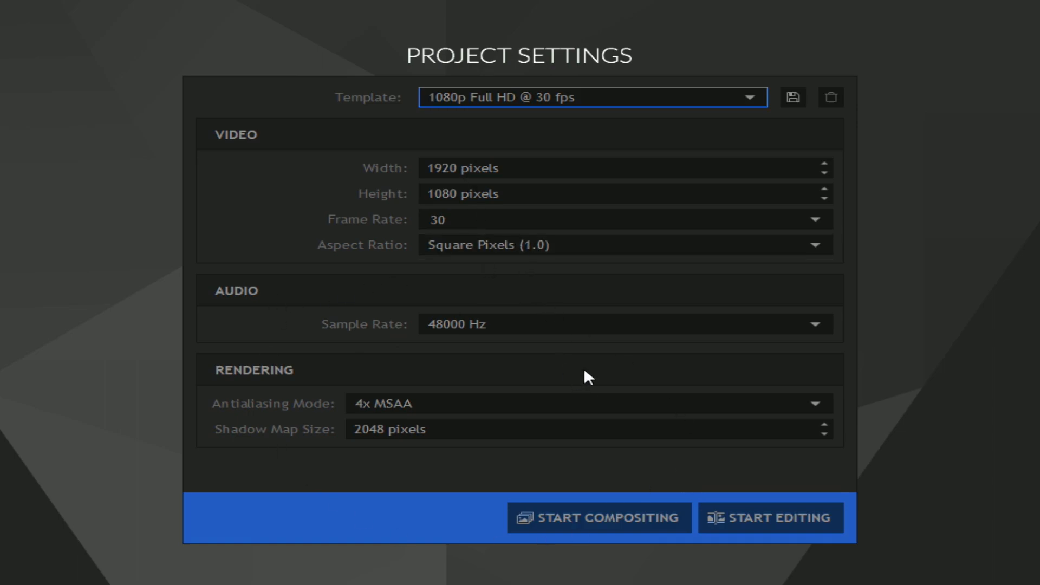
click(541, 221)
click(815, 219)
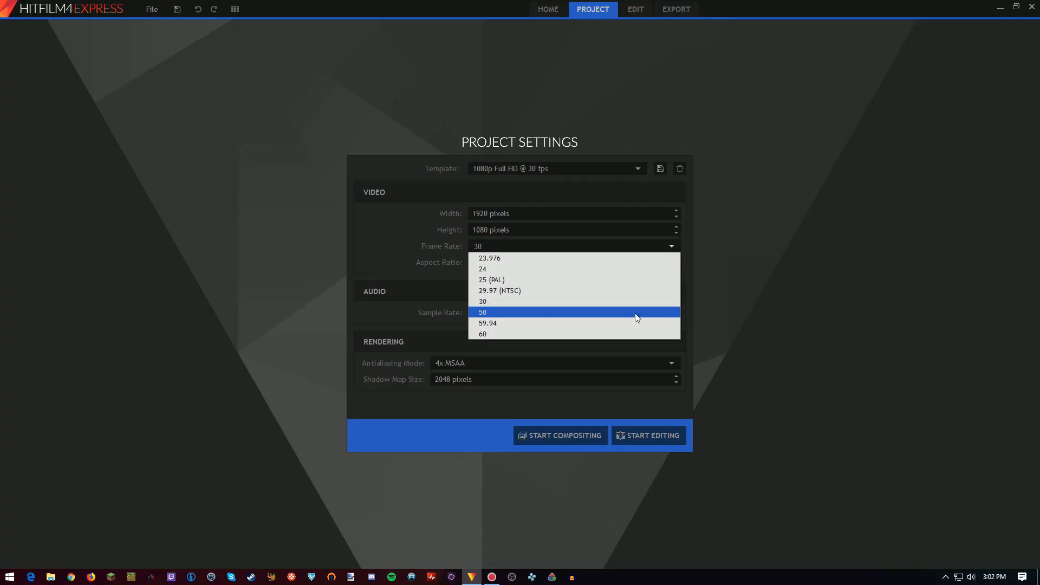
click(599, 334)
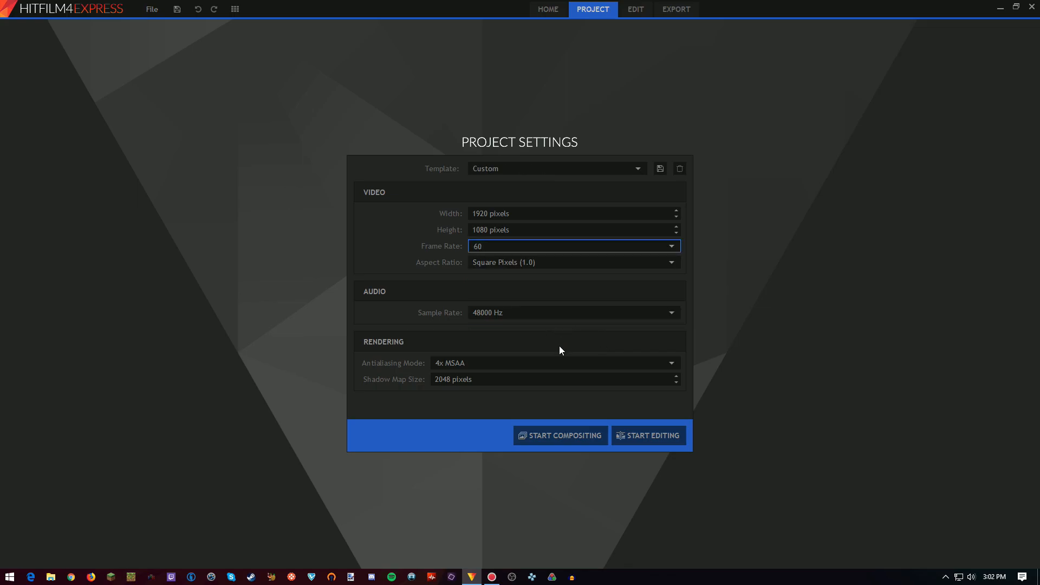
click(671, 439)
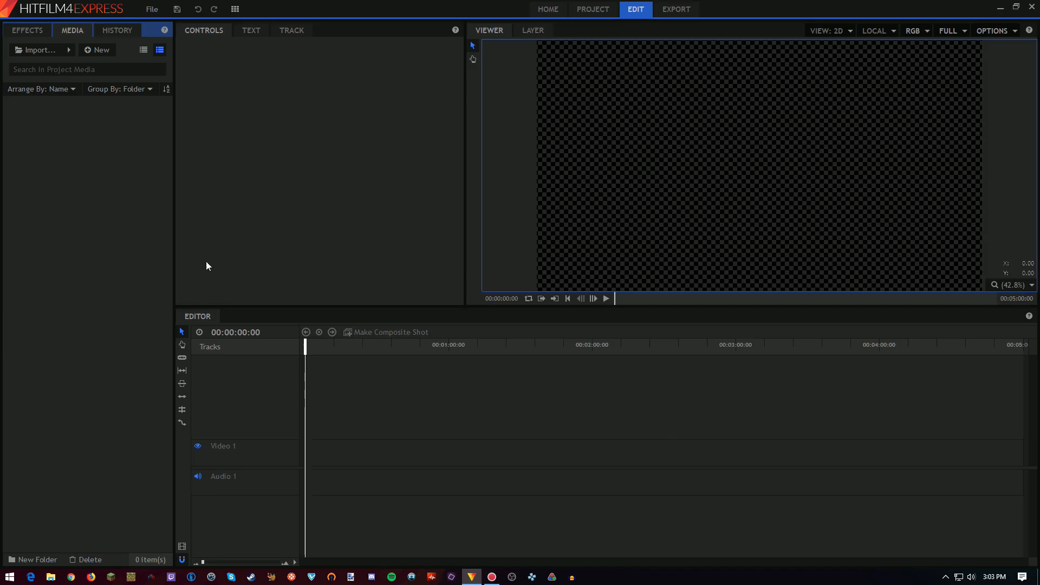
Save the current panel layout as a new workspace named Special.
click(235, 9)
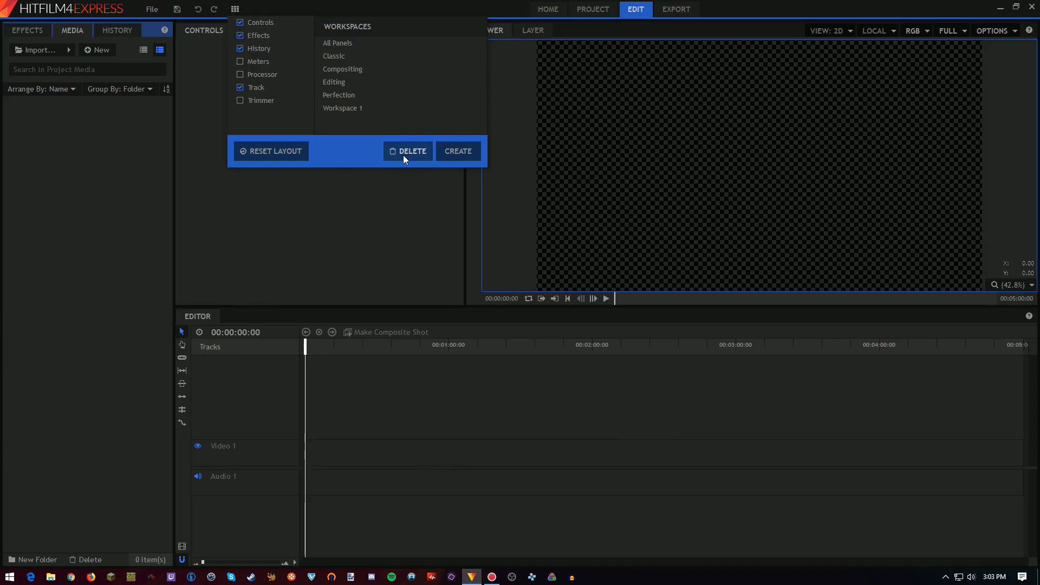
click(446, 155)
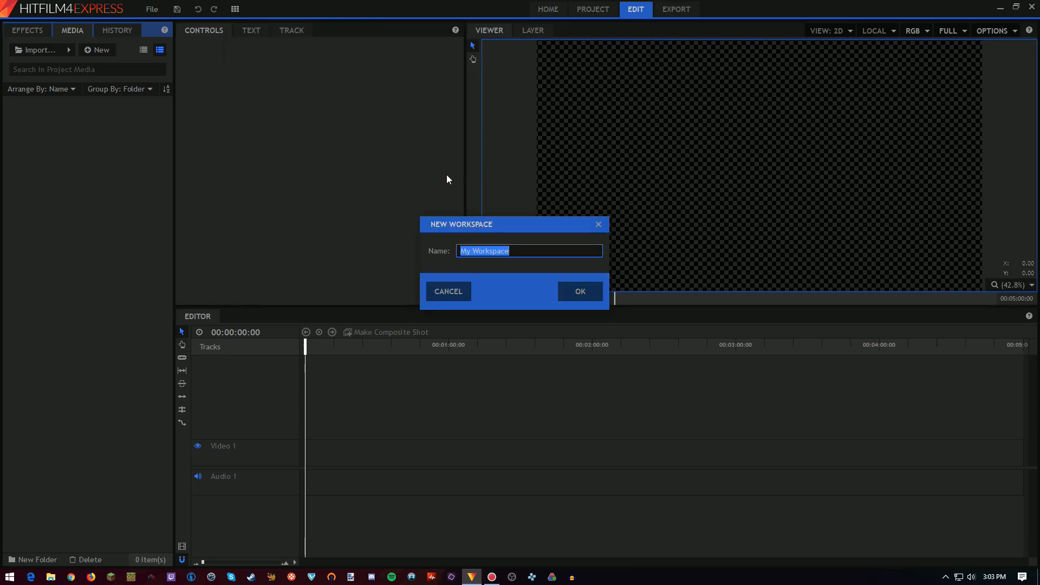
text(tutorial)
key(Return)
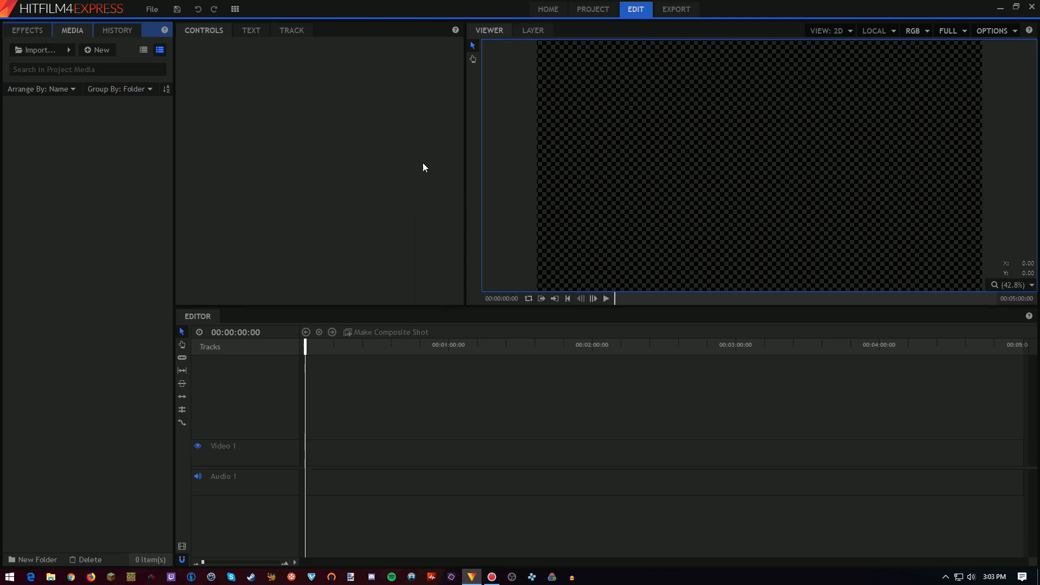
Switch the panel layout to the Editing workspace.
click(235, 8)
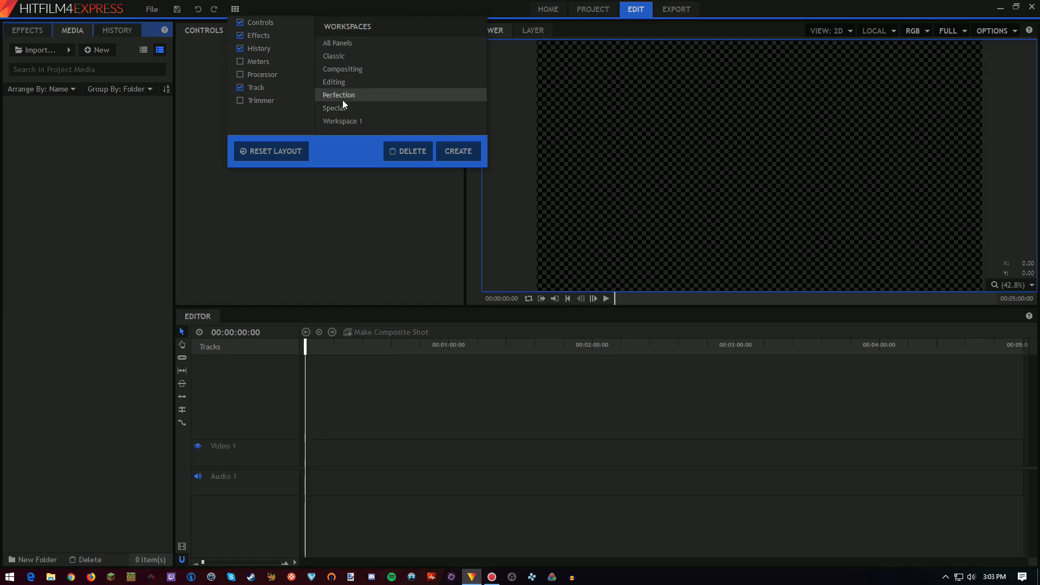
click(341, 83)
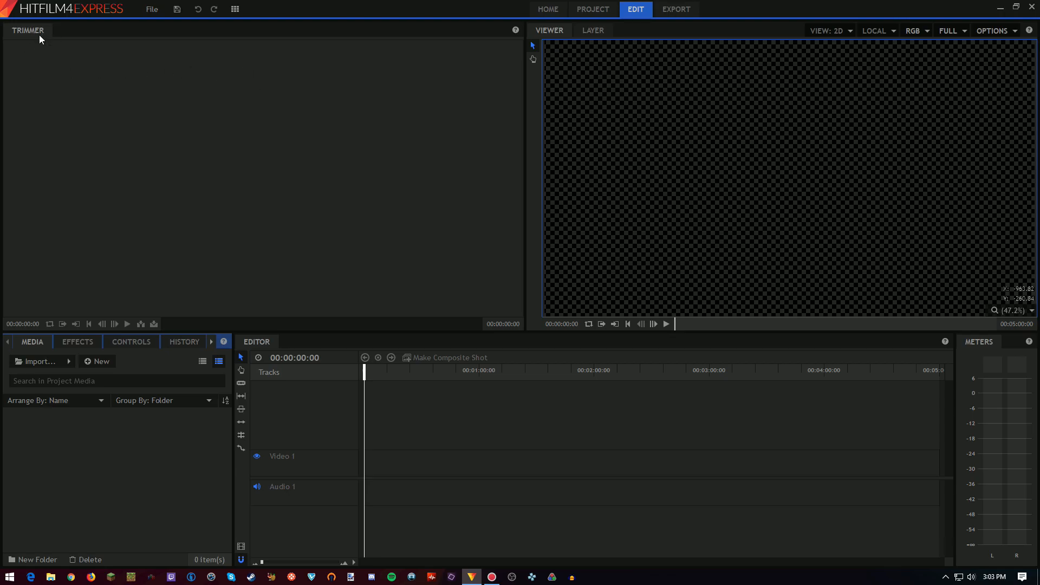
click(69, 38)
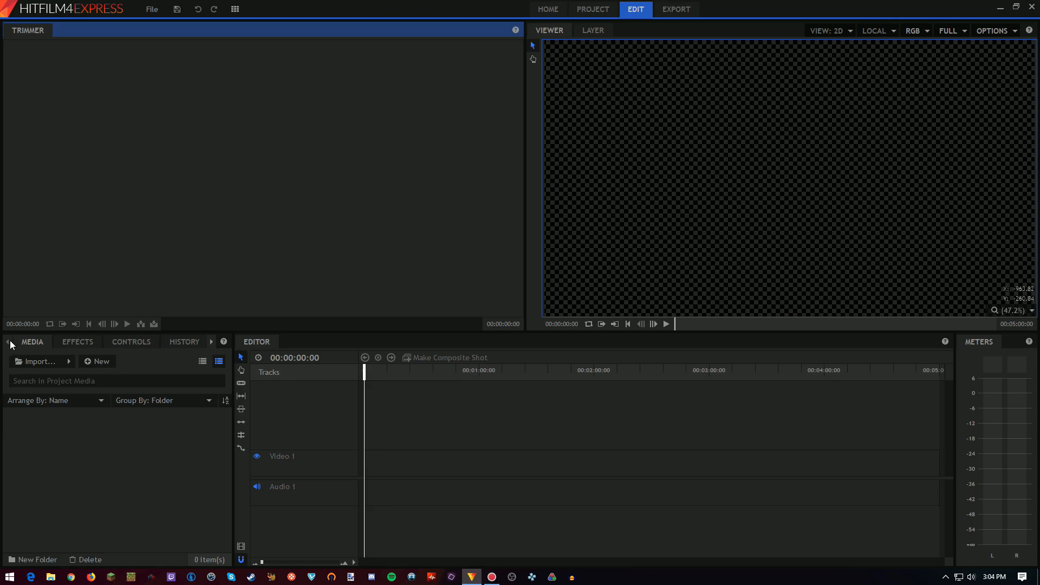
Look through the Effects, Controls, History and Text panels, ending back on the Media panel.
click(70, 341)
click(130, 341)
click(172, 344)
click(212, 342)
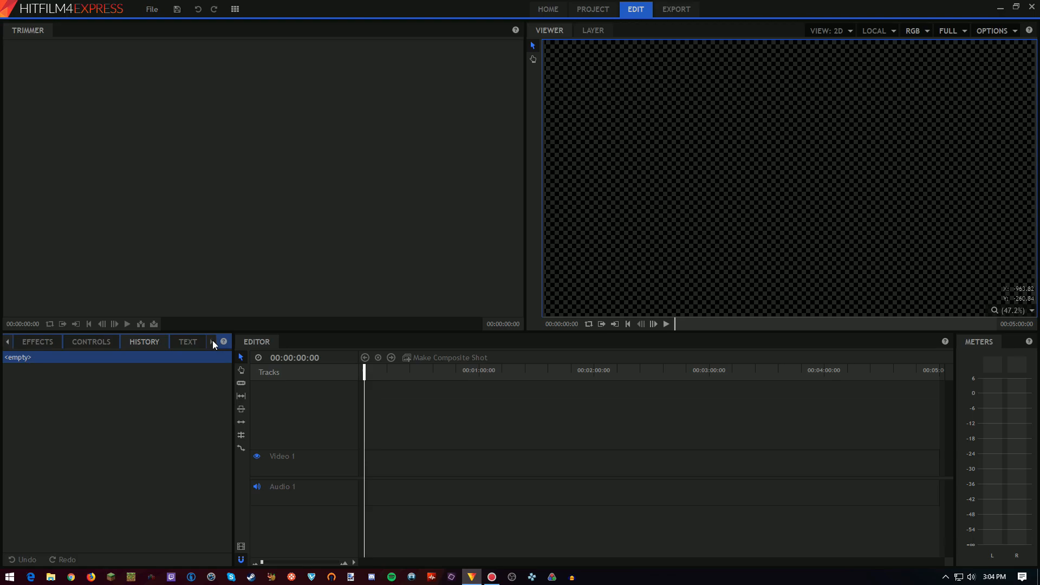
click(42, 343)
click(180, 342)
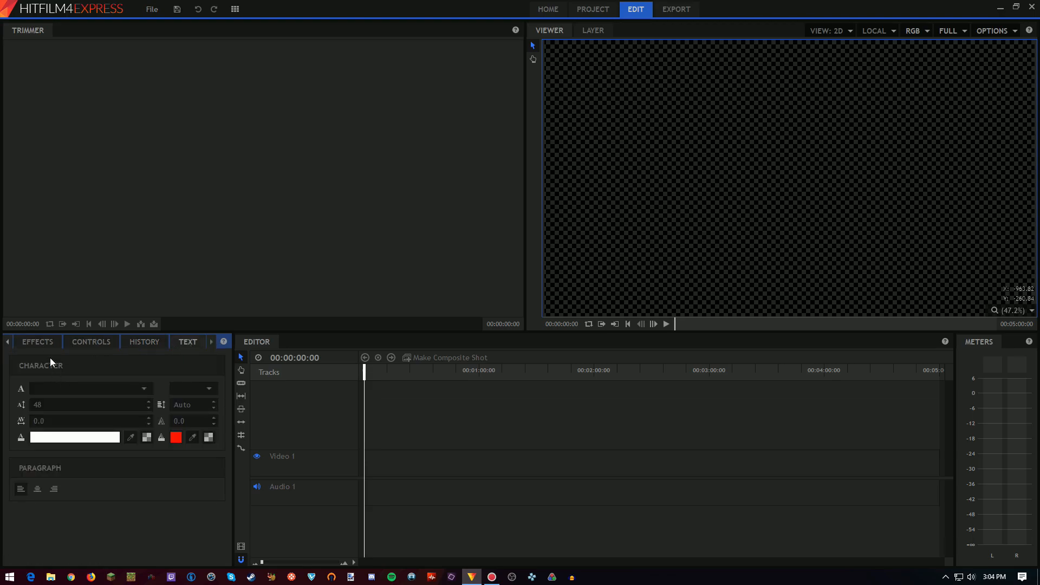
click(33, 346)
click(7, 342)
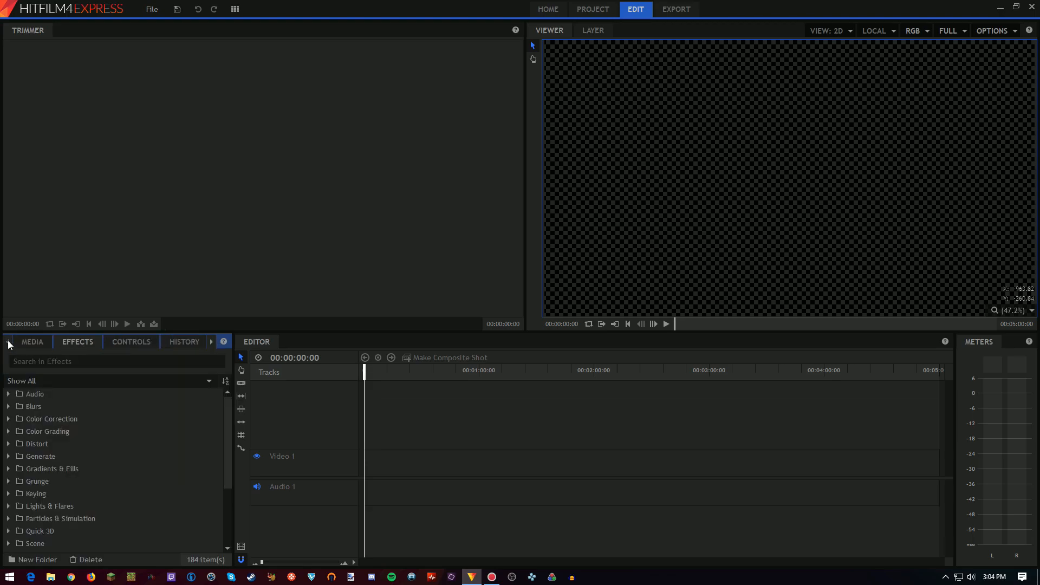
click(20, 345)
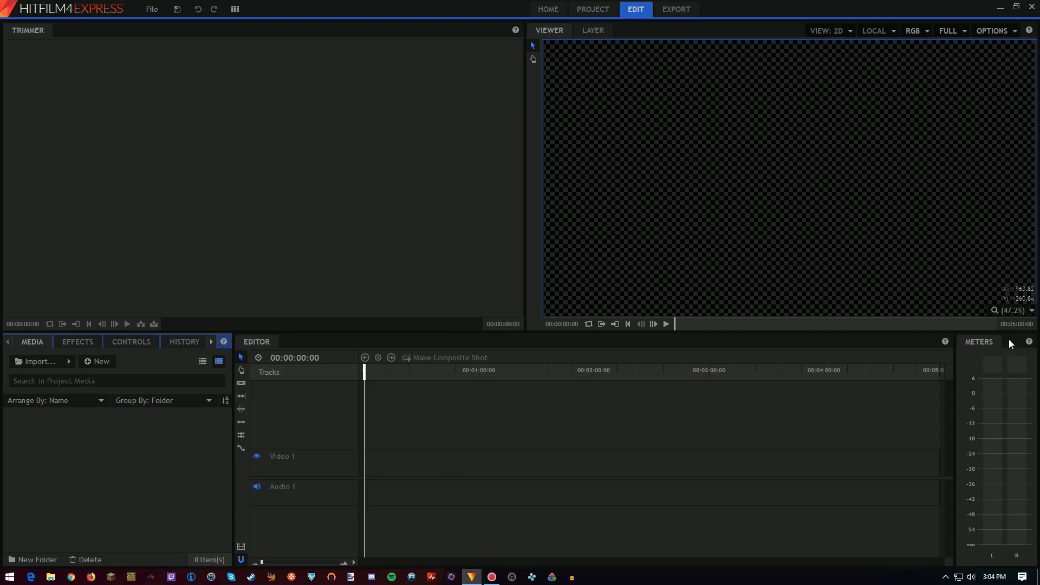
Undock the Trimmer panel, close it, and bring up the Viewer in the enlarged area.
drag(378, 30, 431, 53)
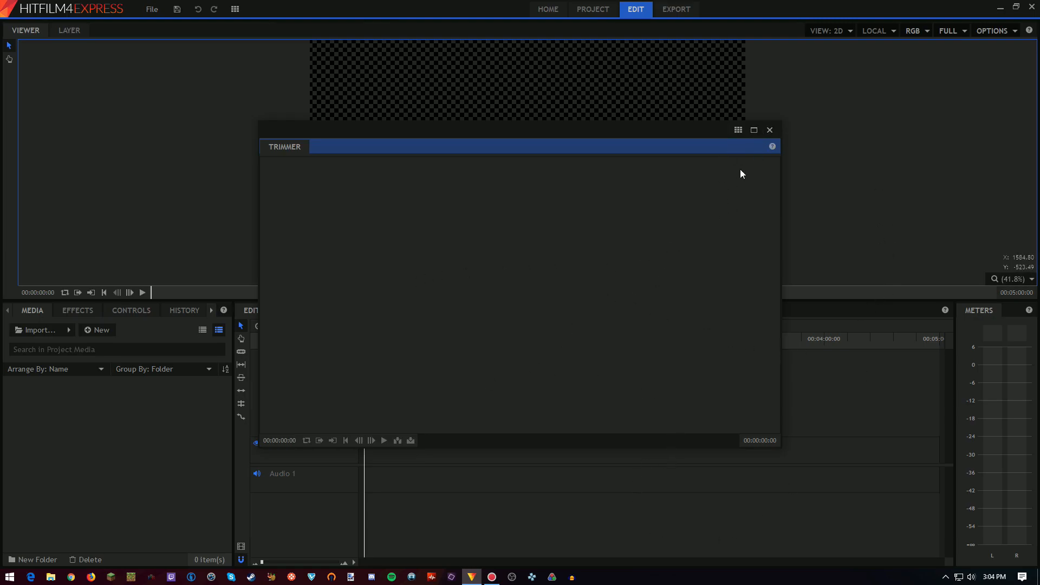
drag(617, 130, 586, 151)
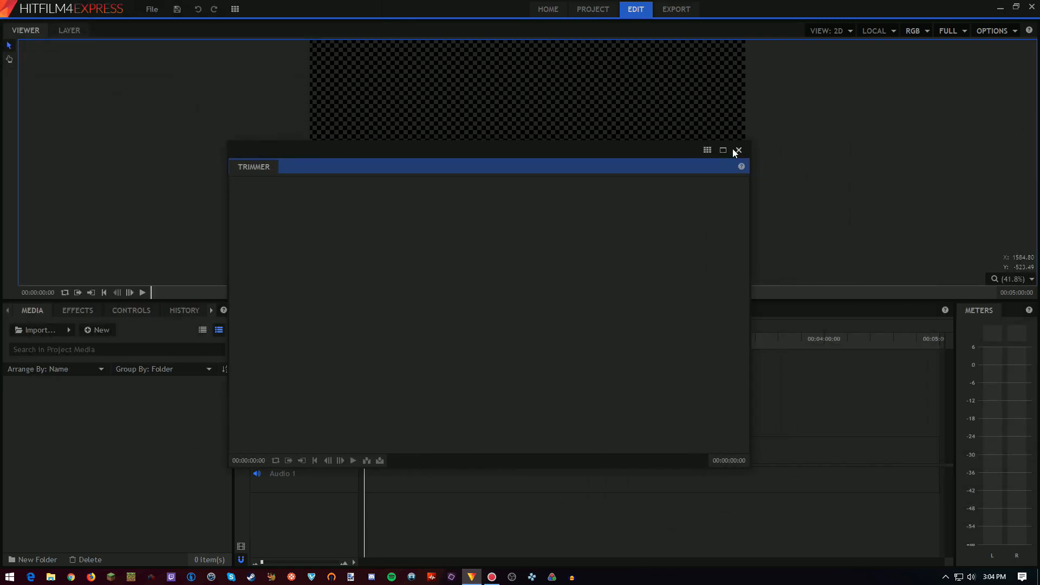
click(737, 150)
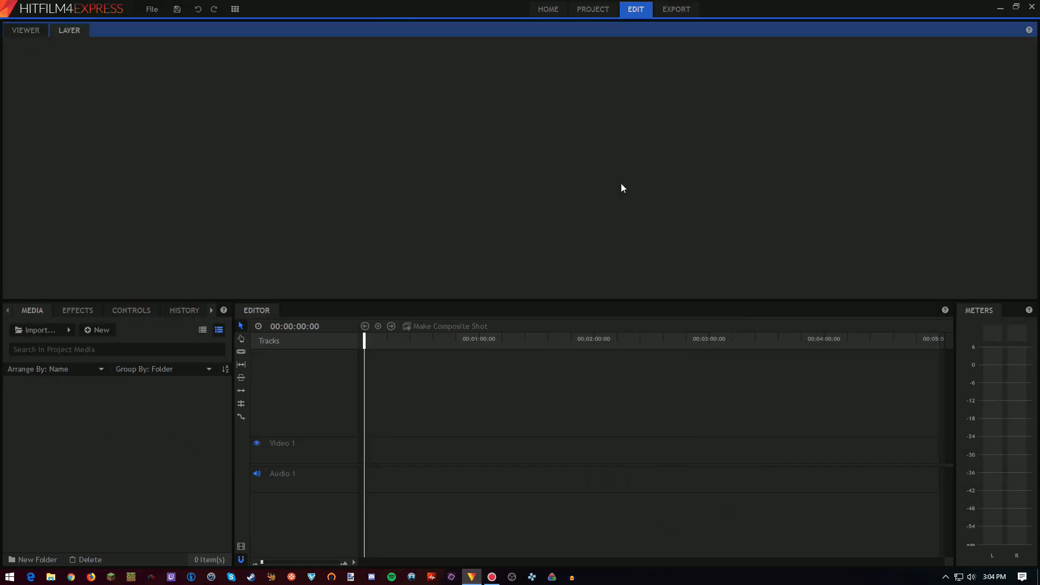
click(33, 34)
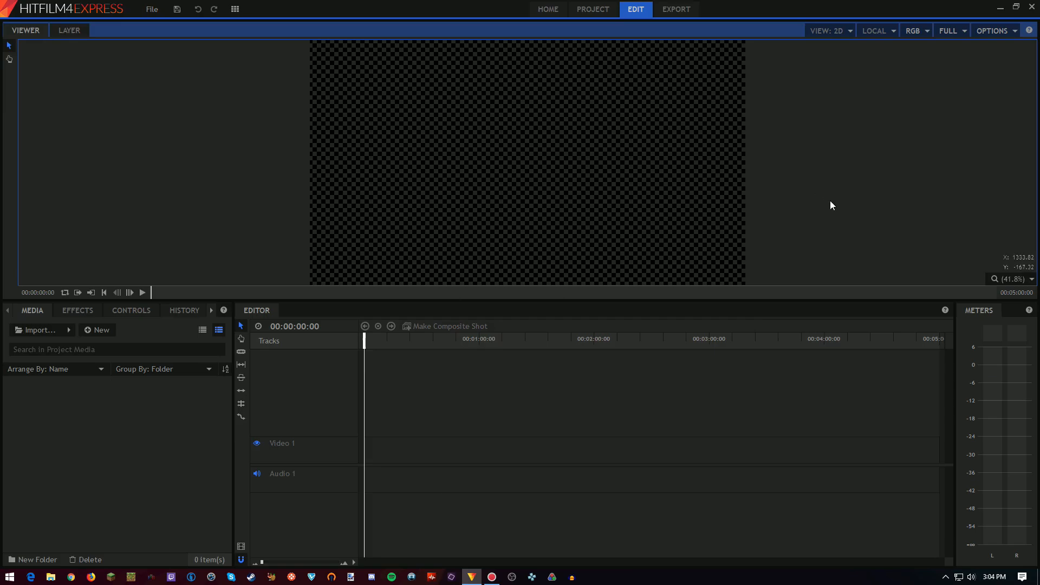
click(50, 577)
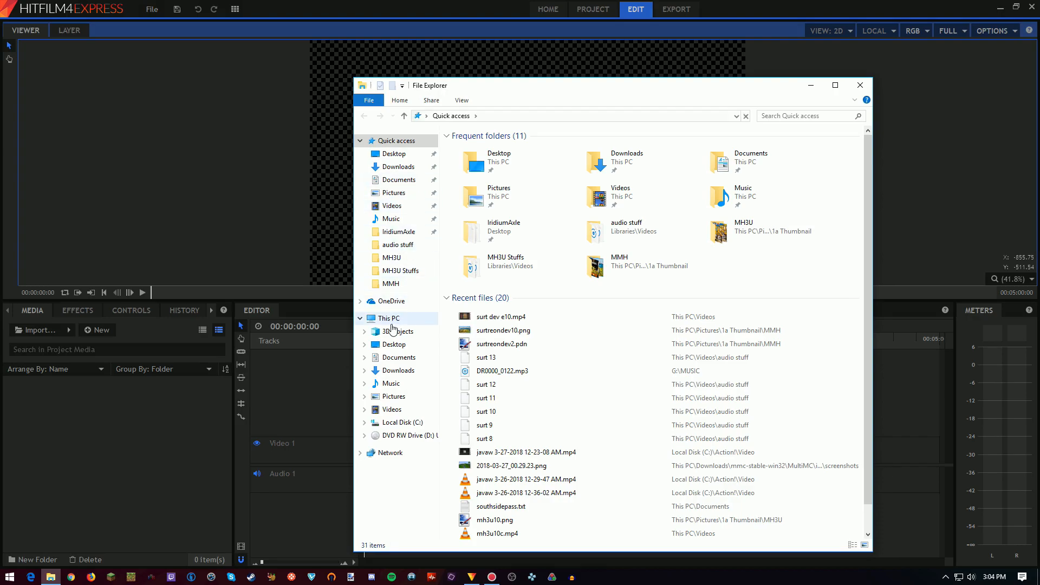
click(390, 319)
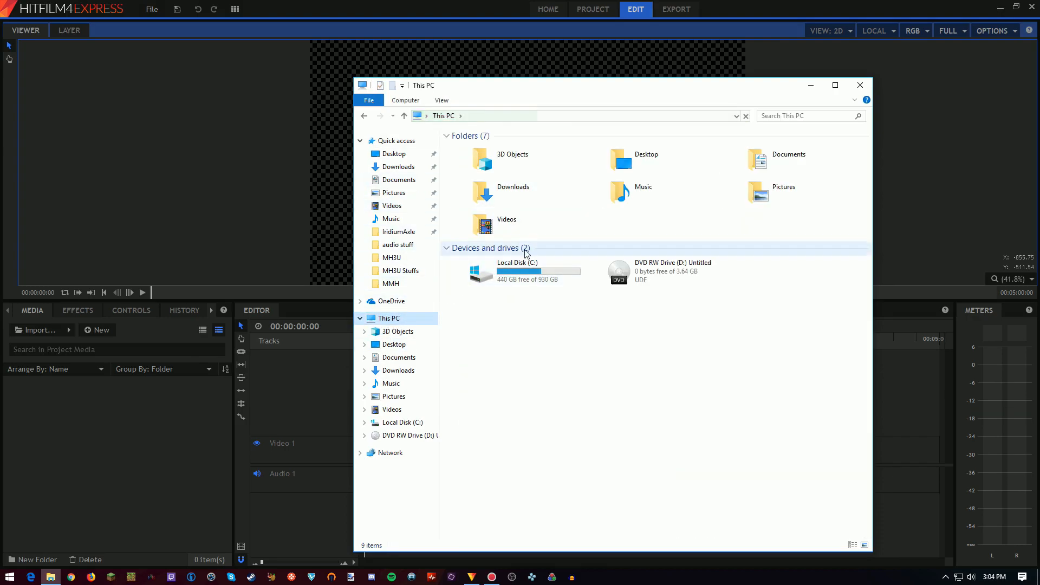
double_click(520, 266)
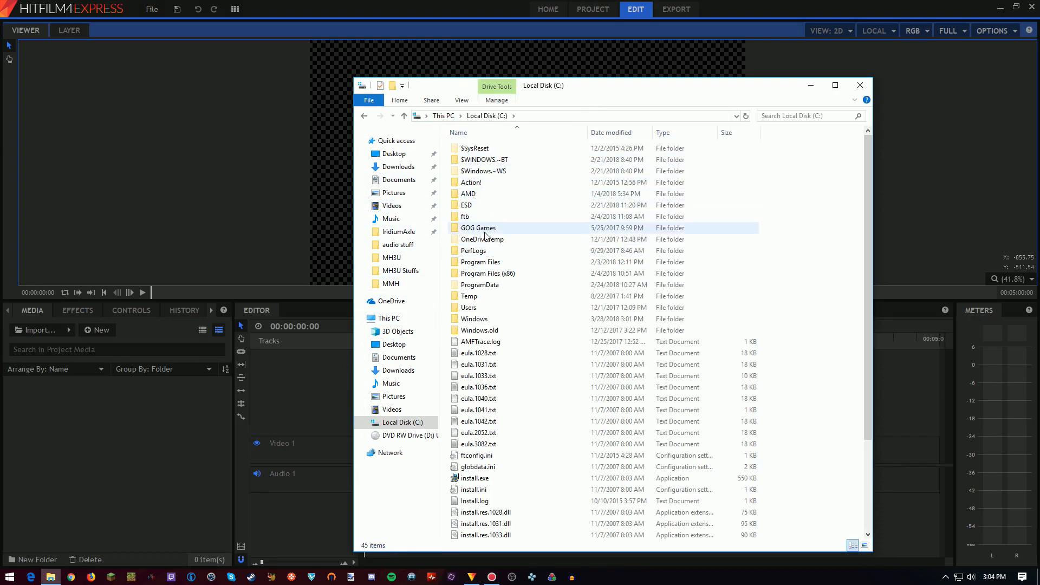
double_click(470, 182)
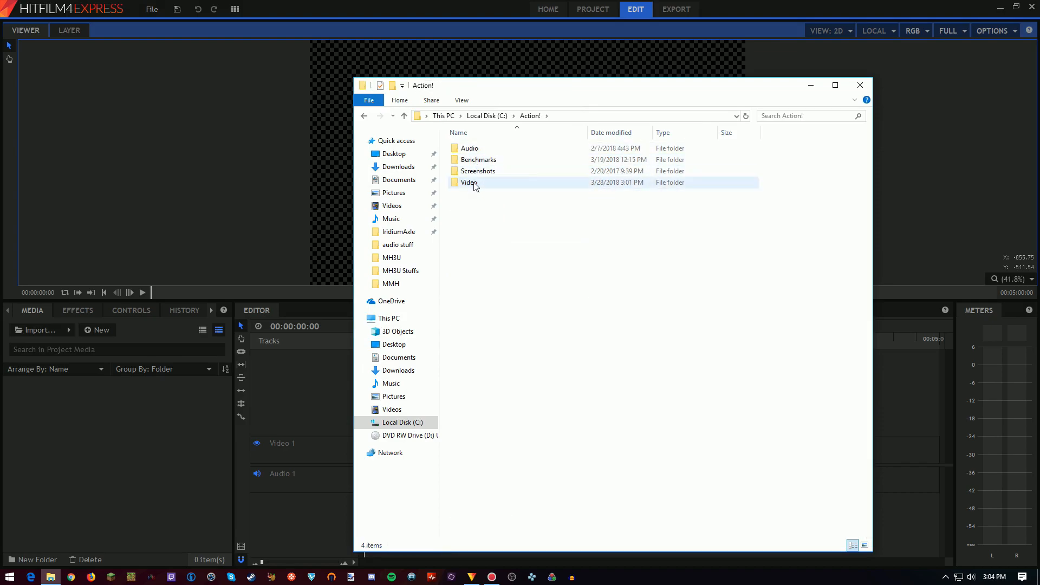
double_click(477, 187)
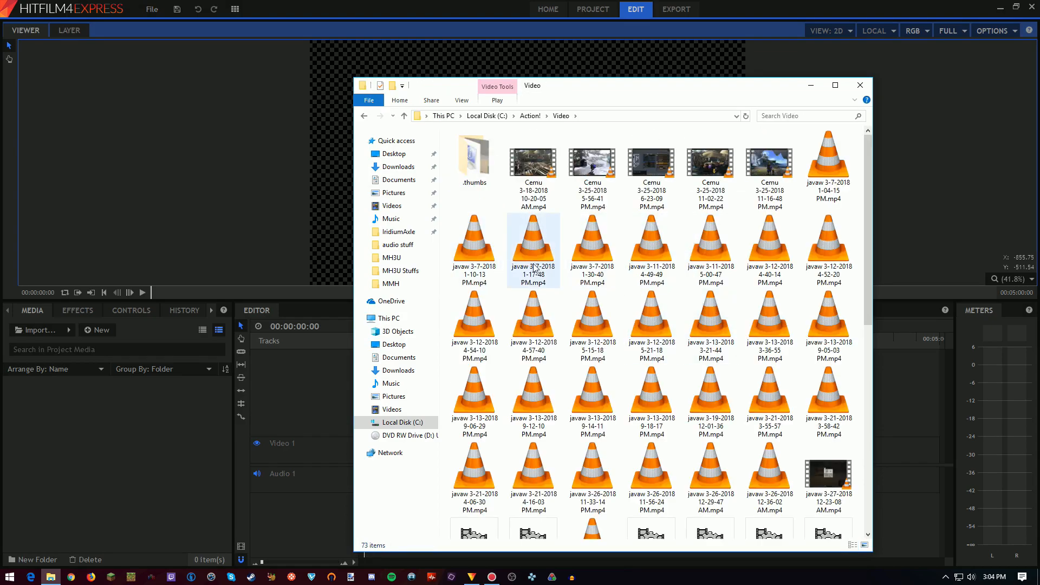
drag(534, 257, 209, 463)
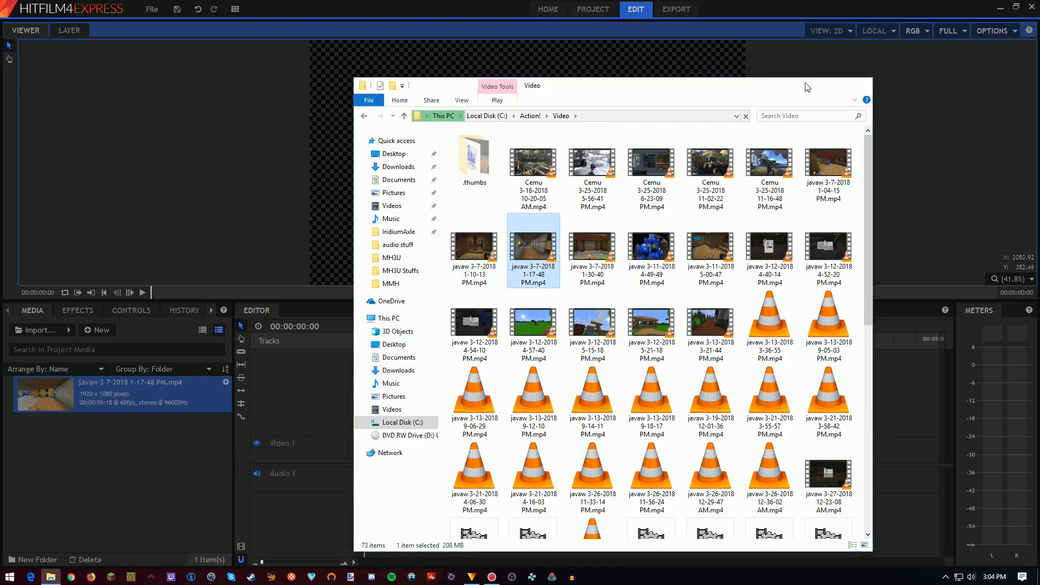
click(811, 85)
drag(62, 390, 107, 405)
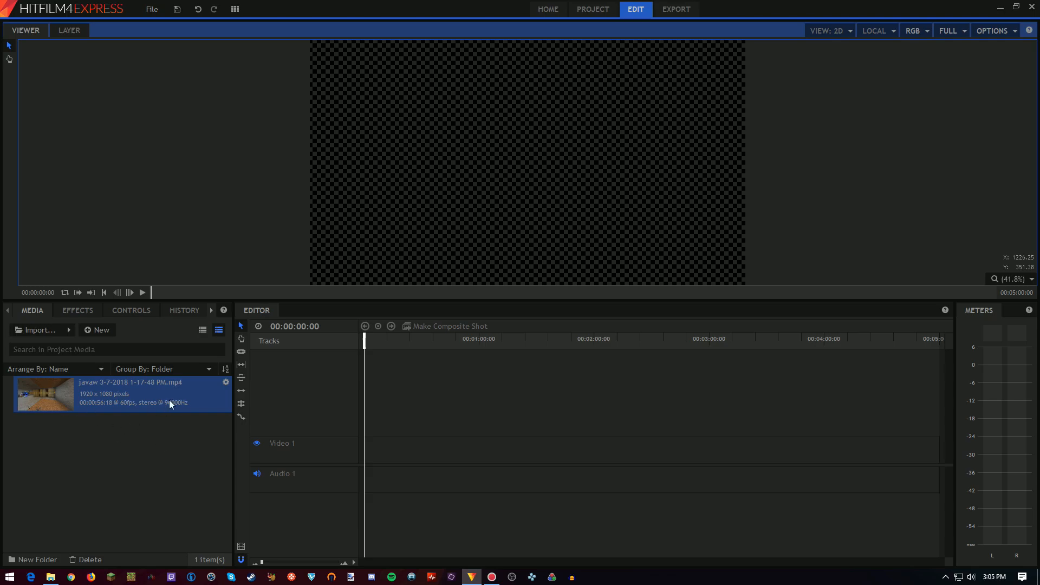
Try to import the same 1-17-48 PM clip again from the Video folder in File Explorer.
click(50, 577)
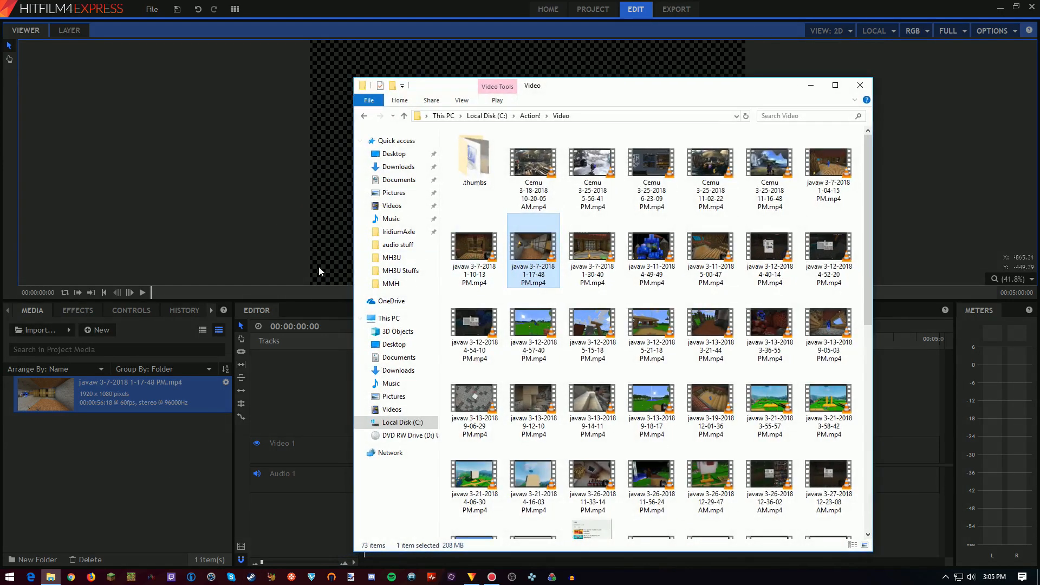
drag(580, 85, 733, 41)
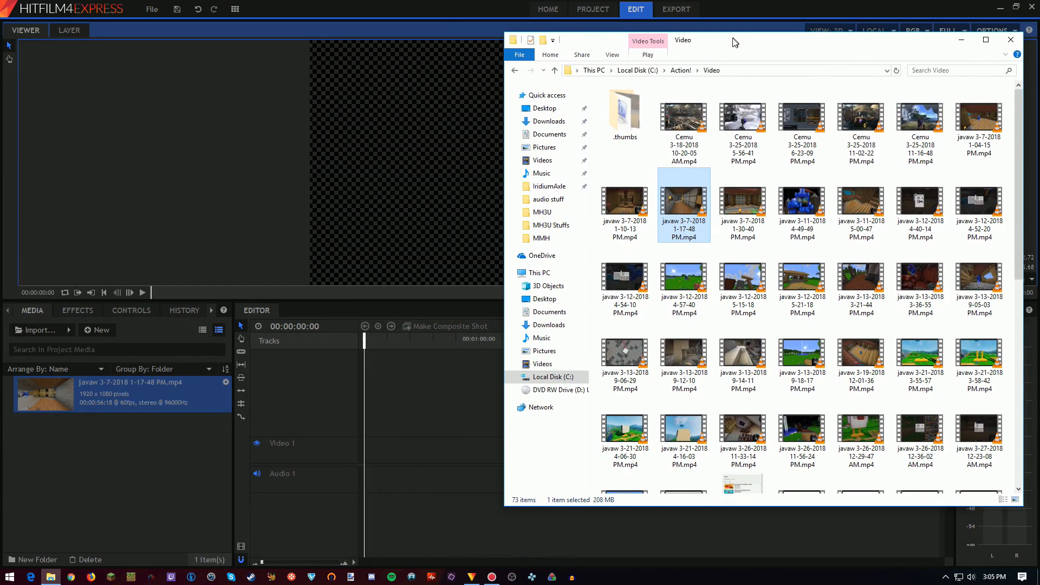
drag(694, 192, 111, 458)
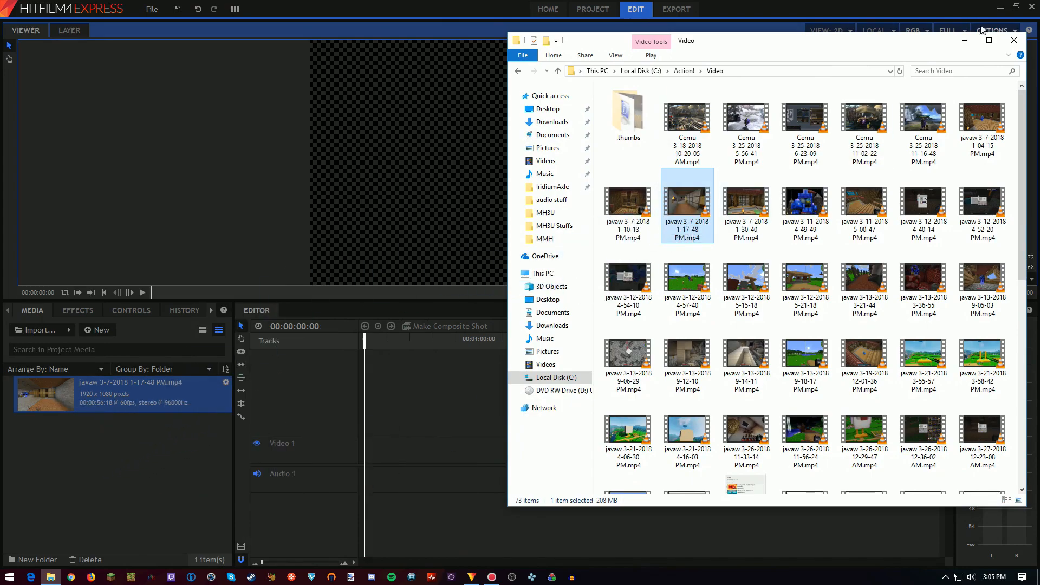
click(969, 41)
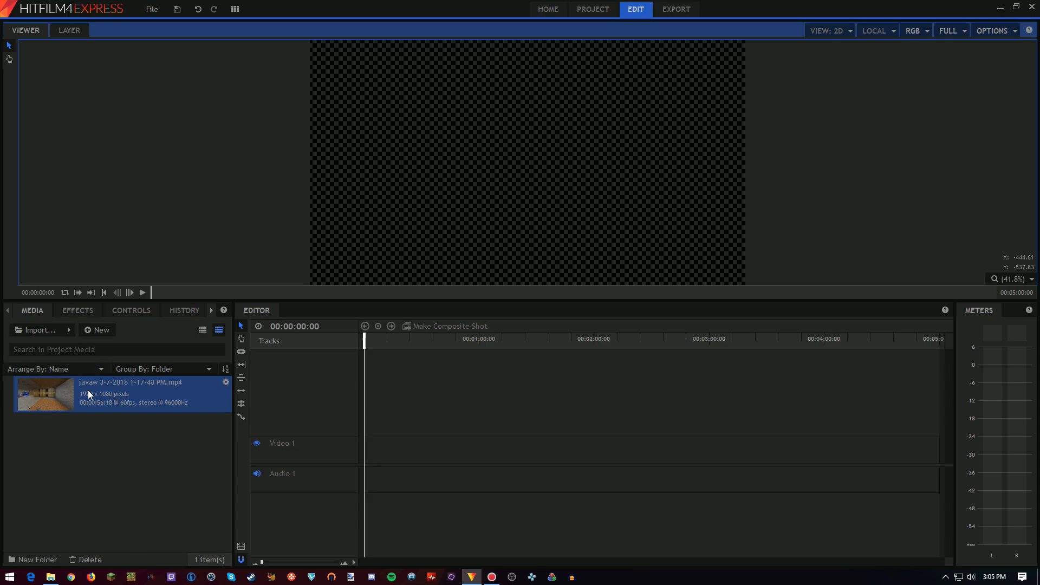
Place the imported clip at the start of Video 1 and Audio 1, and reduce the video track's display size.
drag(47, 398, 366, 454)
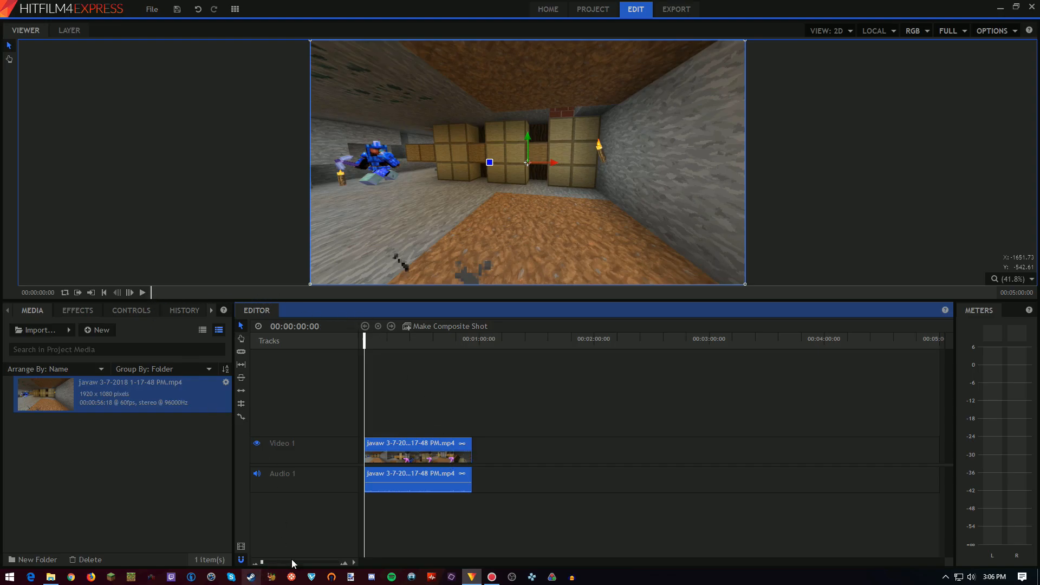
click(354, 564)
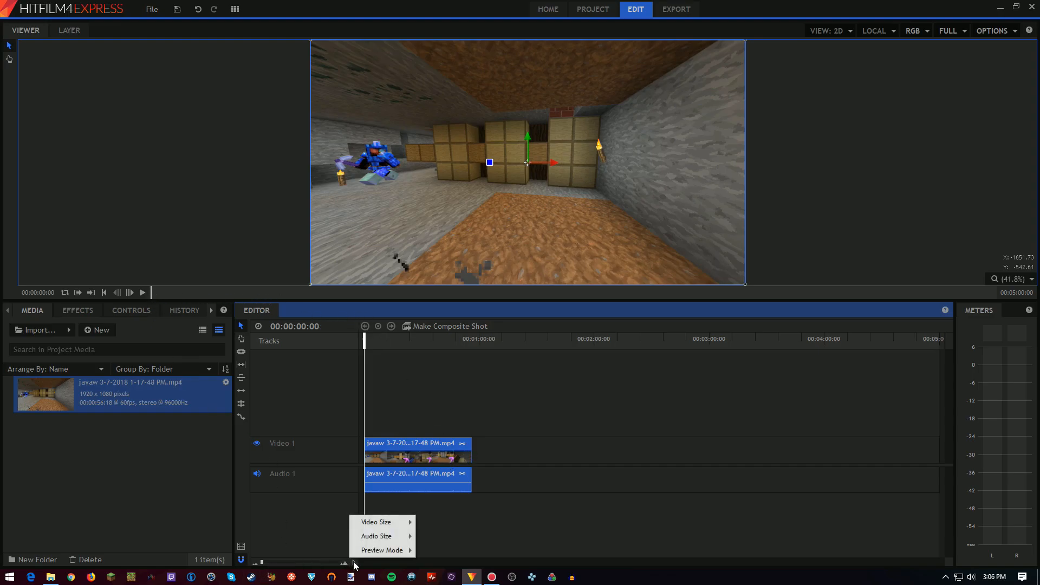
mouse_move(390, 522)
click(468, 522)
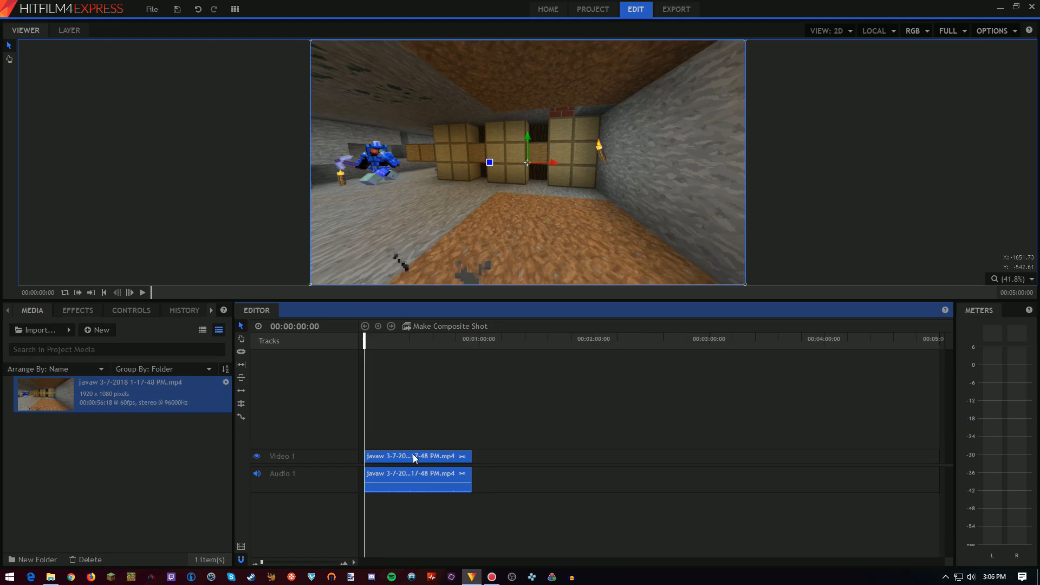
Play the opening seconds of the clip, try Quarter preview quality in the Viewer, and restore it to Full.
click(143, 293)
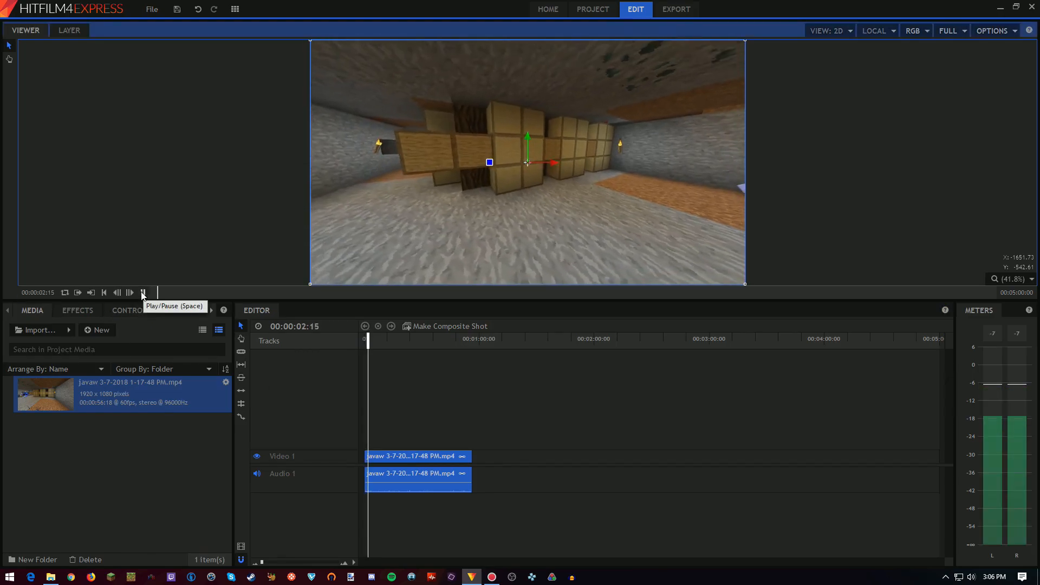
click(143, 293)
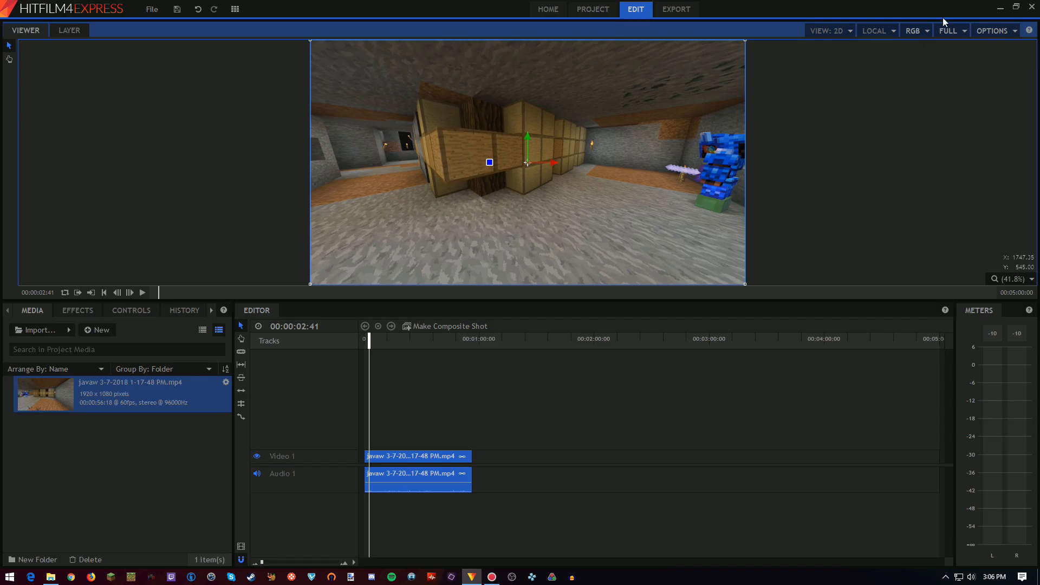
click(948, 32)
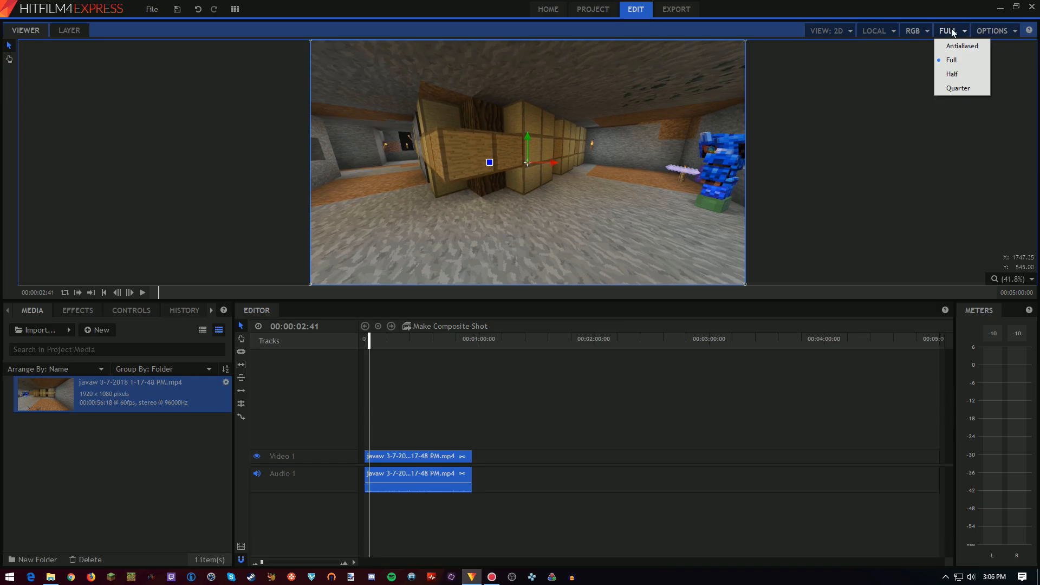
click(944, 86)
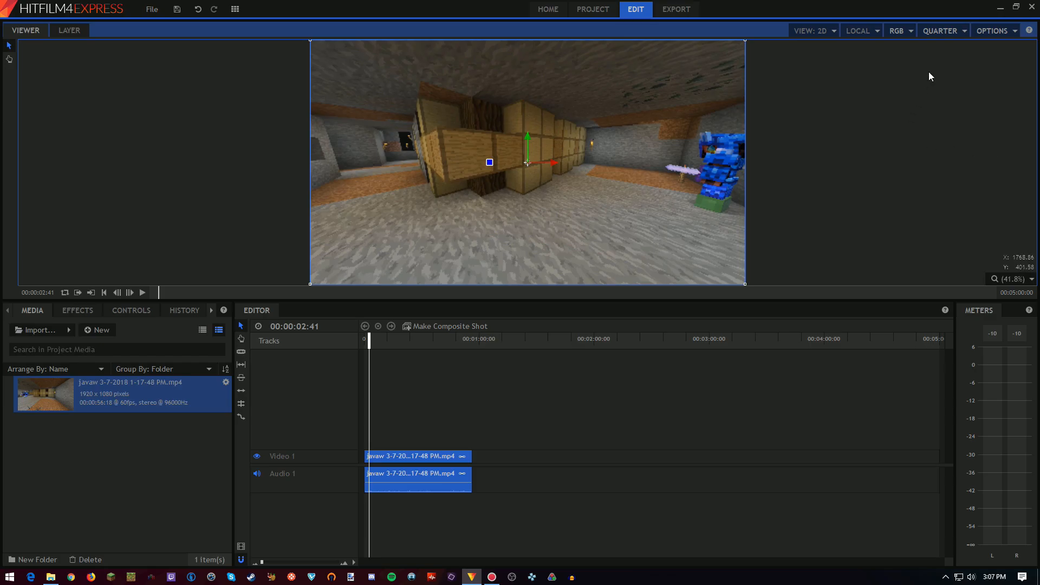
click(934, 32)
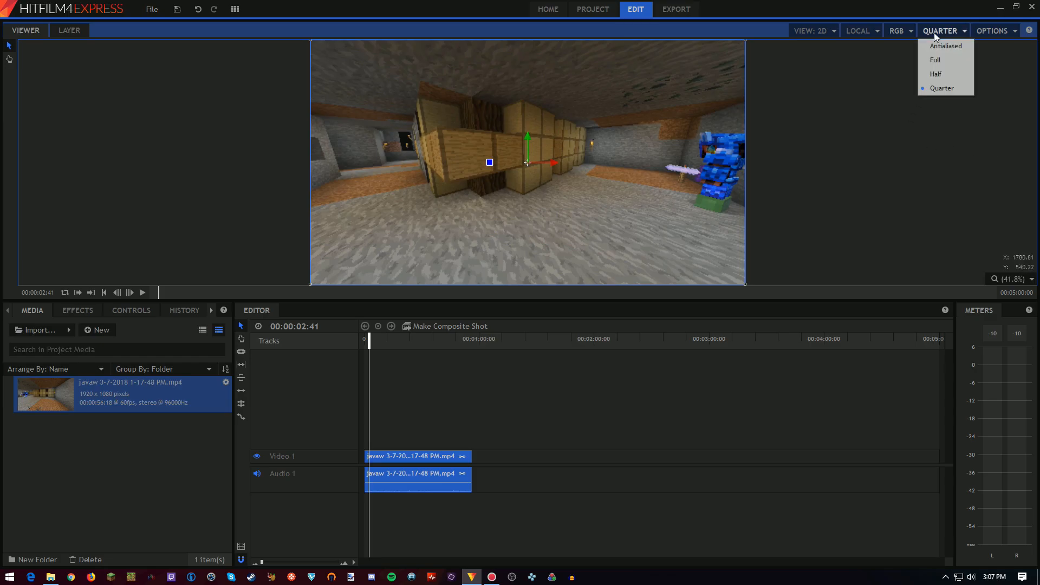
click(948, 60)
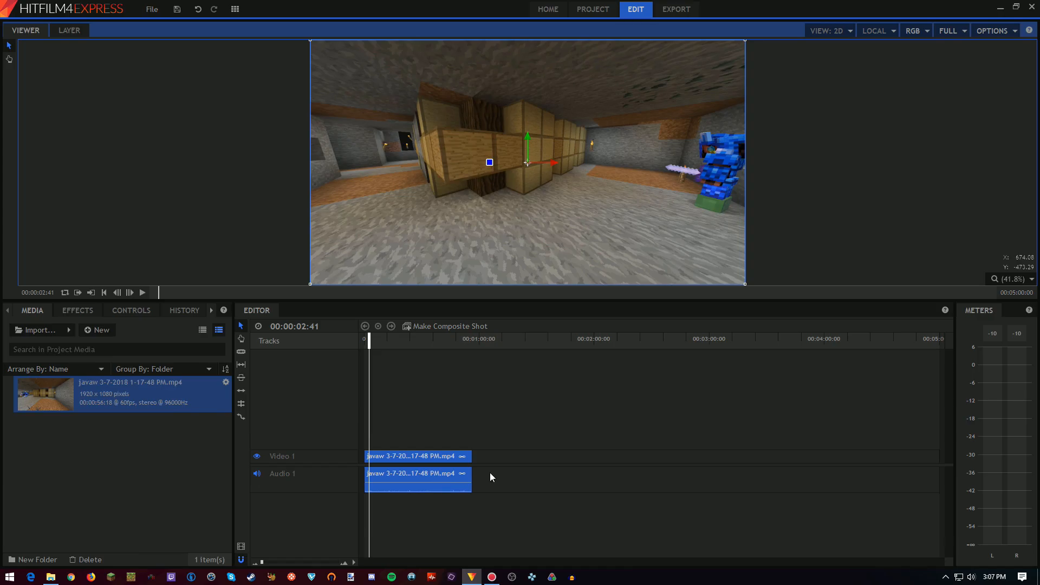
Import Intro Music.mp3 into the project media from the Videos\audio stuff folder in File Explorer, and minimize File Explorer.
click(51, 577)
click(546, 161)
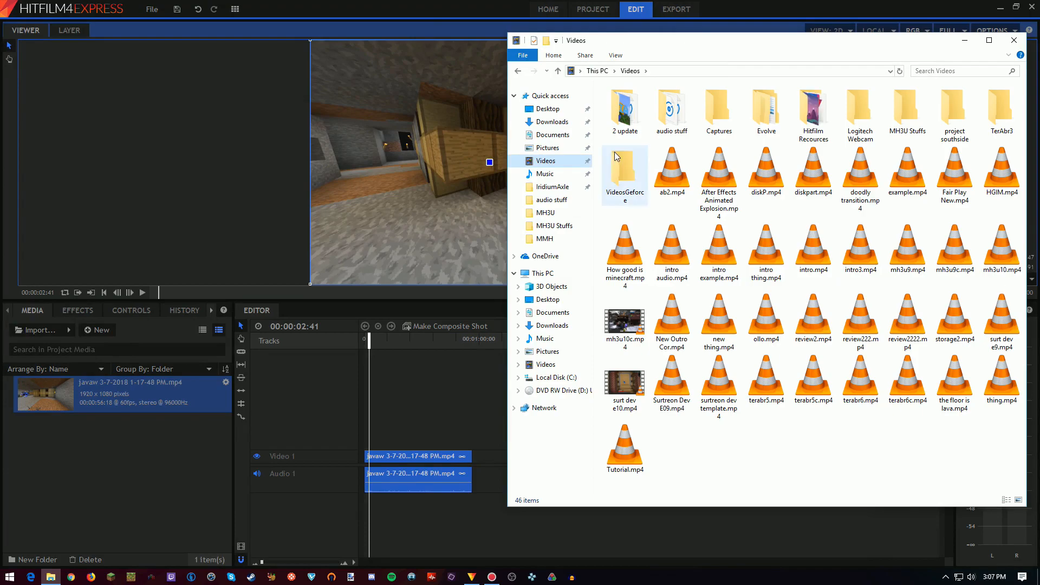
double_click(670, 133)
drag(672, 104, 130, 490)
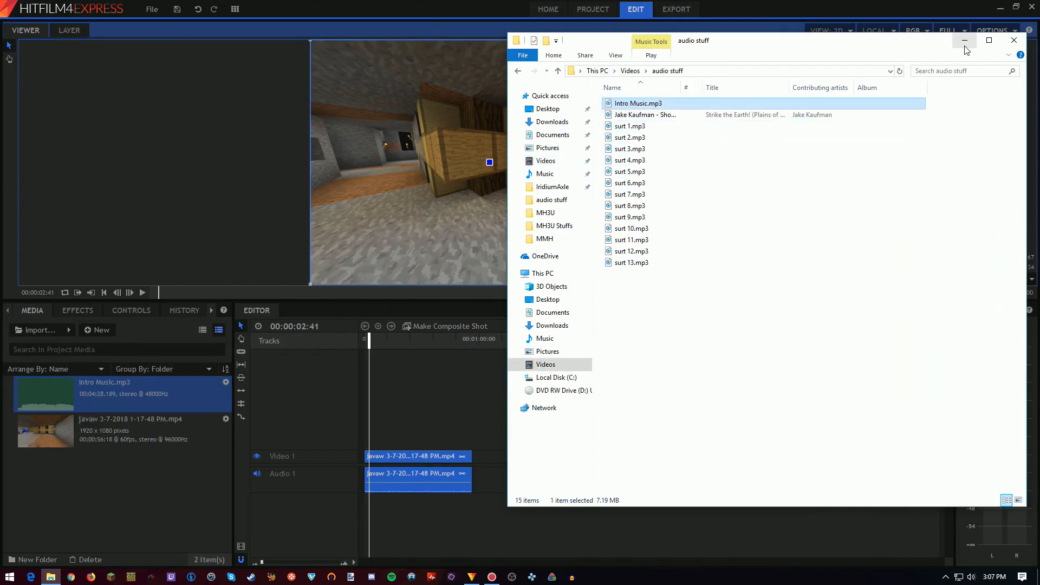
click(964, 40)
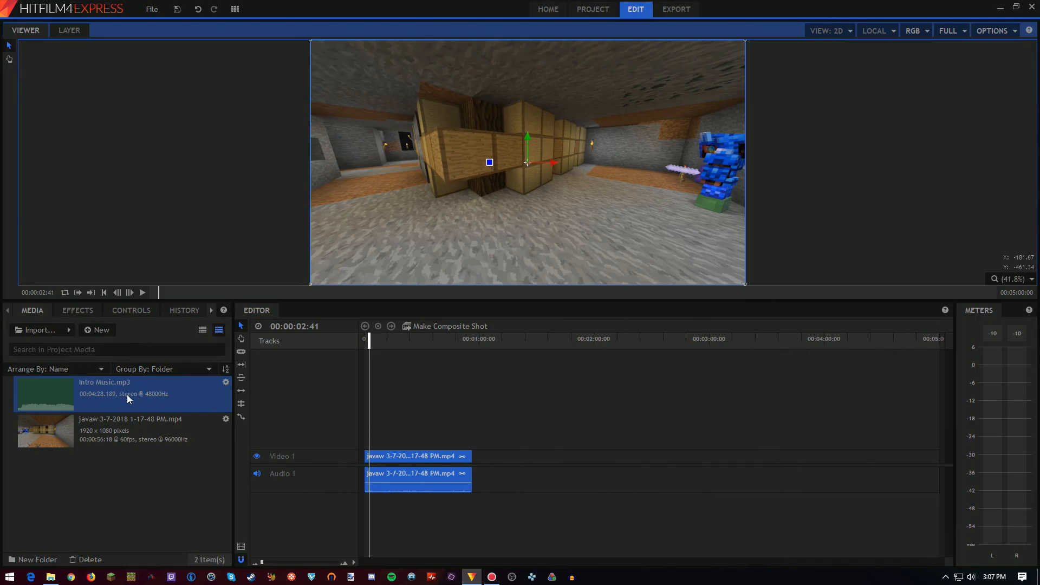
Place Intro Music.mp3 at the start of Audio 2 and trim its end to line up with the video clip's end.
drag(87, 401, 363, 501)
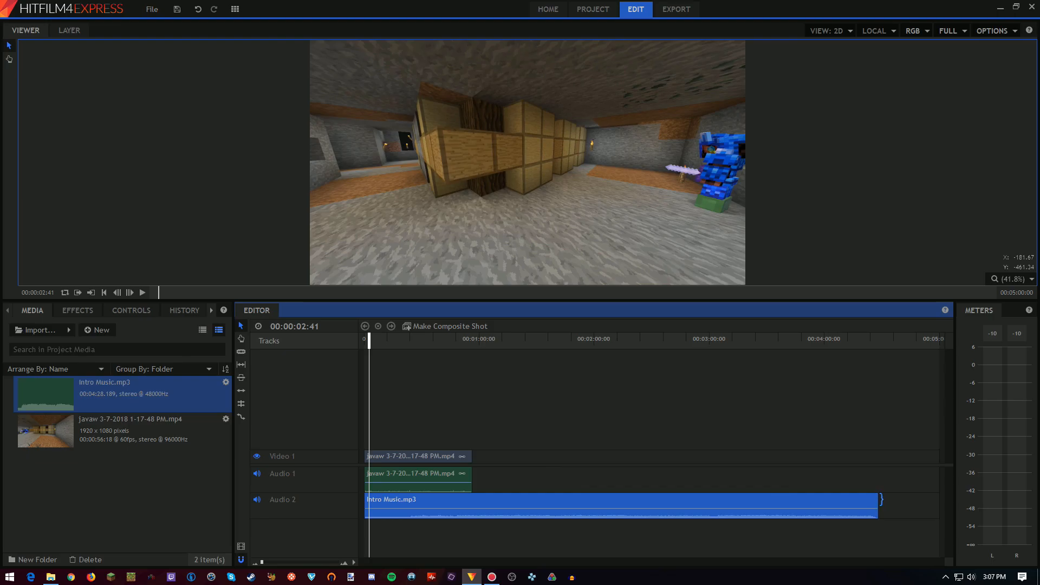
drag(881, 506, 472, 506)
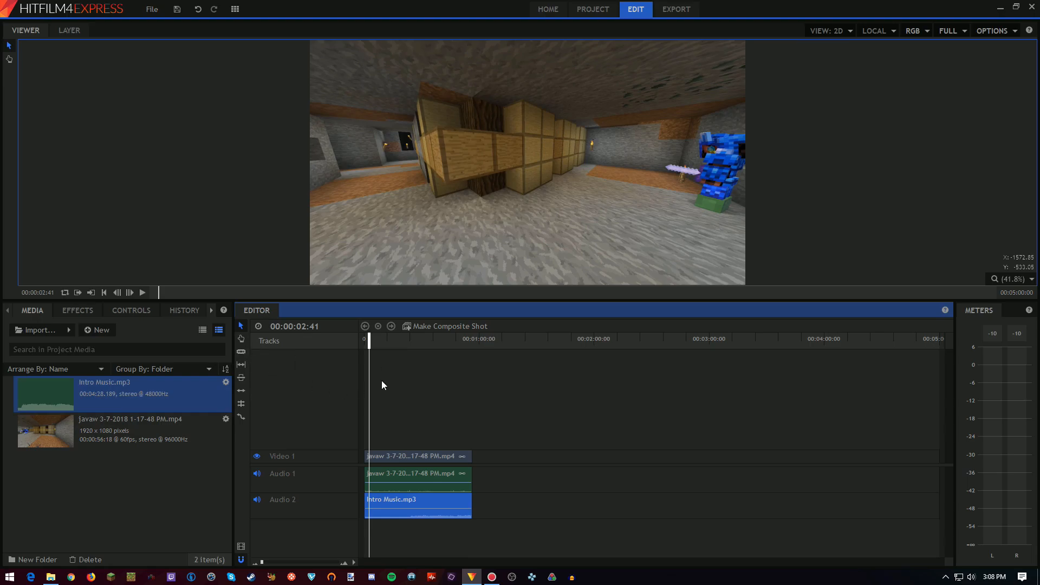
Play the timeline from the beginning for a few seconds to hear the music together with the clip's audio.
click(366, 340)
drag(352, 341, 352, 343)
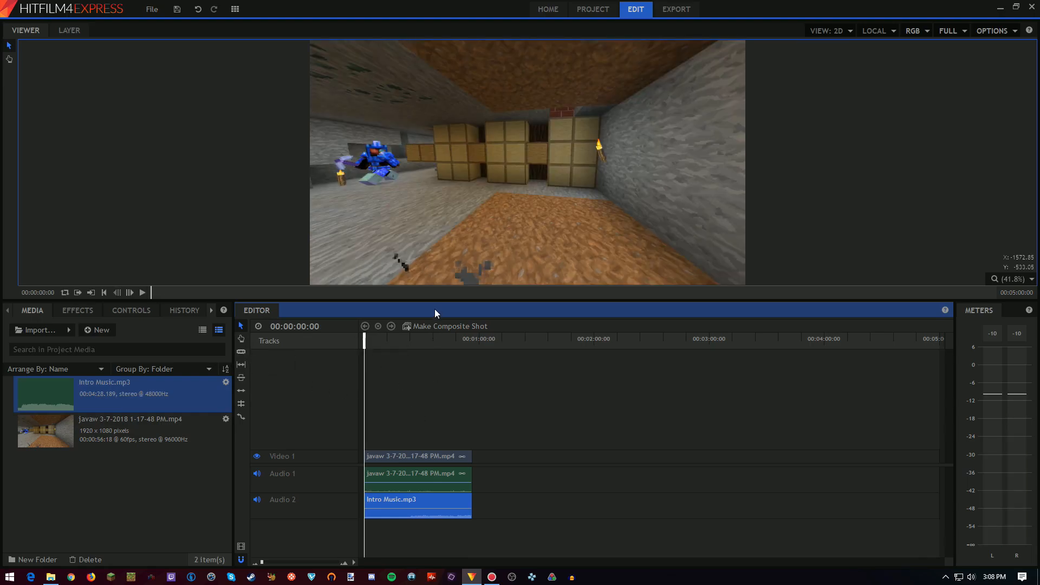
click(144, 293)
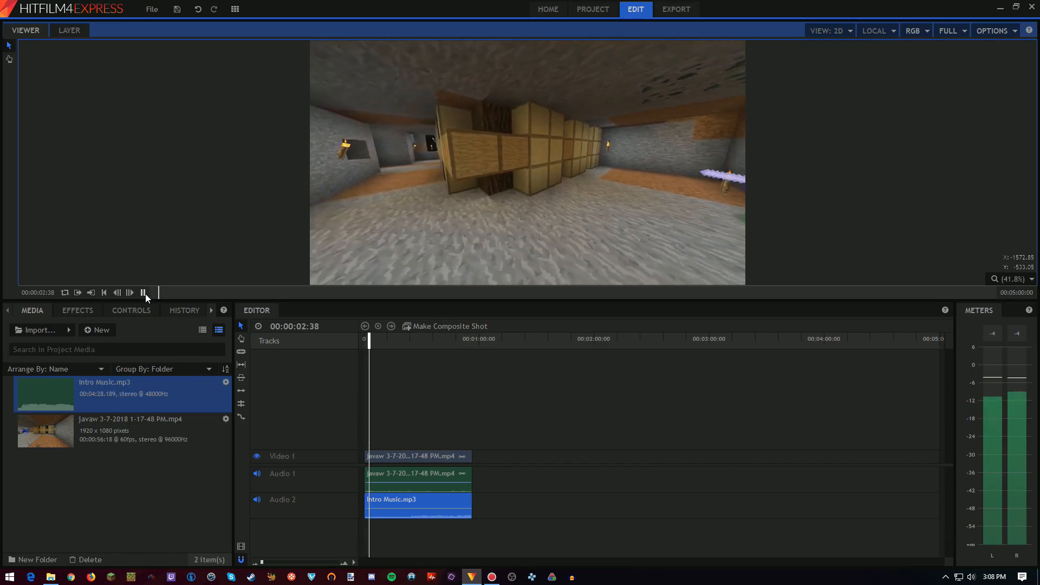
click(144, 293)
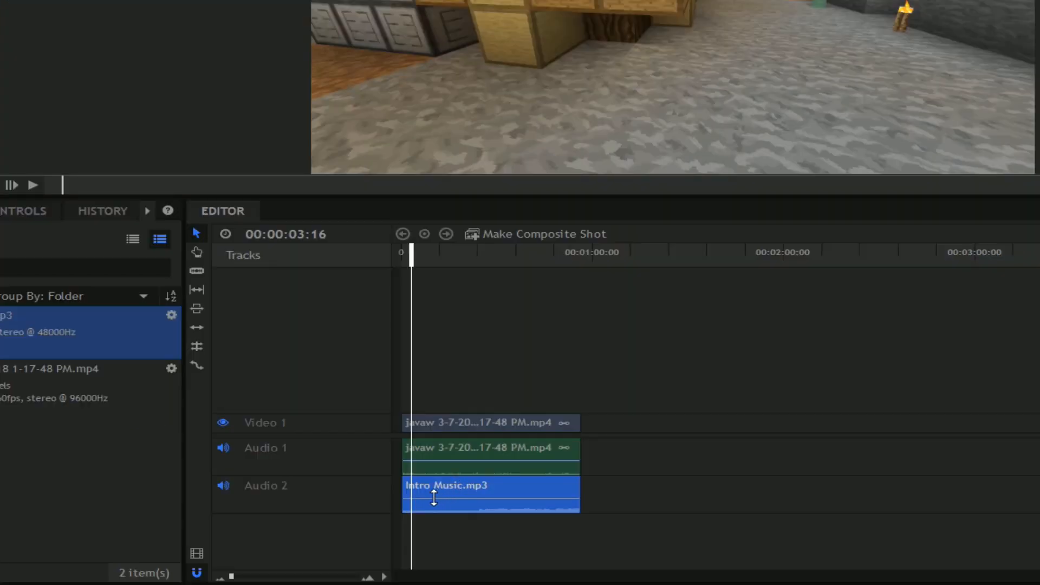
Lower the Intro Music clip's volume line on Audio 2 to about -22.1 dB and play back the result.
mouse_move(433, 497)
mouse_down()
mouse_move(432, 516)
mouse_move(437, 503)
mouse_up()
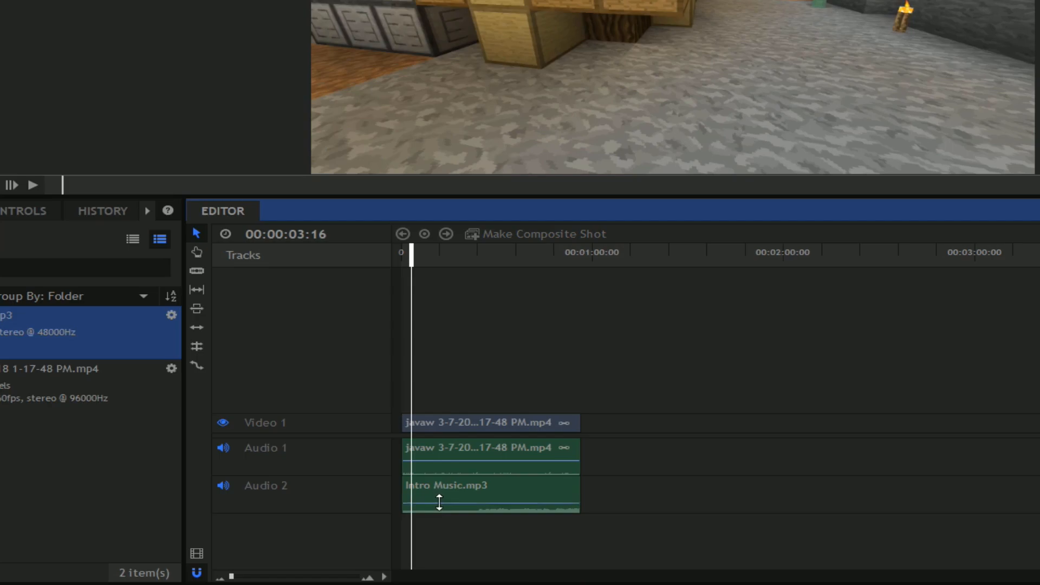
click(33, 184)
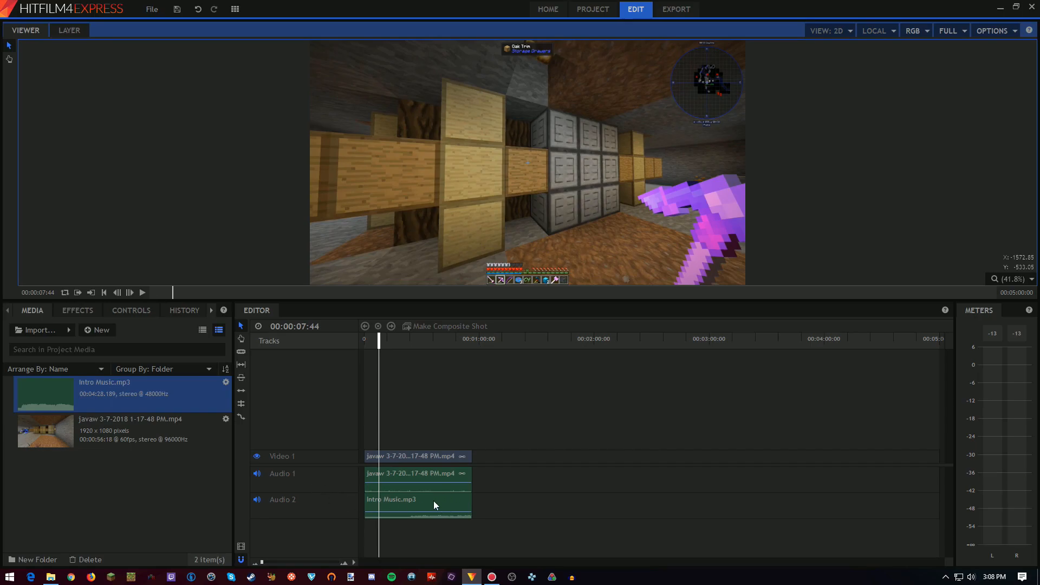
Search the effects for "fade" and add the audio Fade transition to the start of the Intro Music and Audio 1 clips.
click(81, 310)
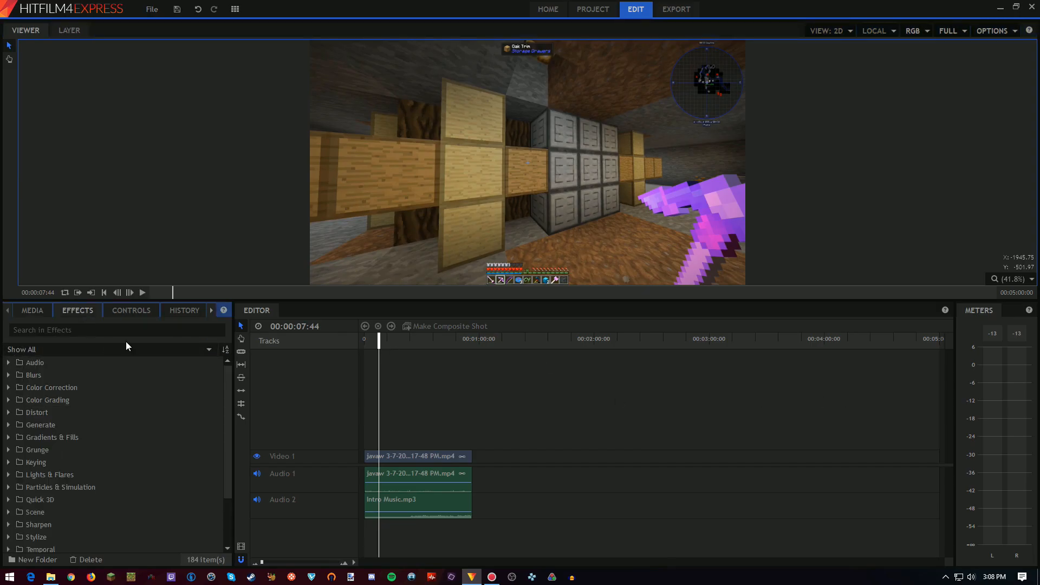
click(77, 331)
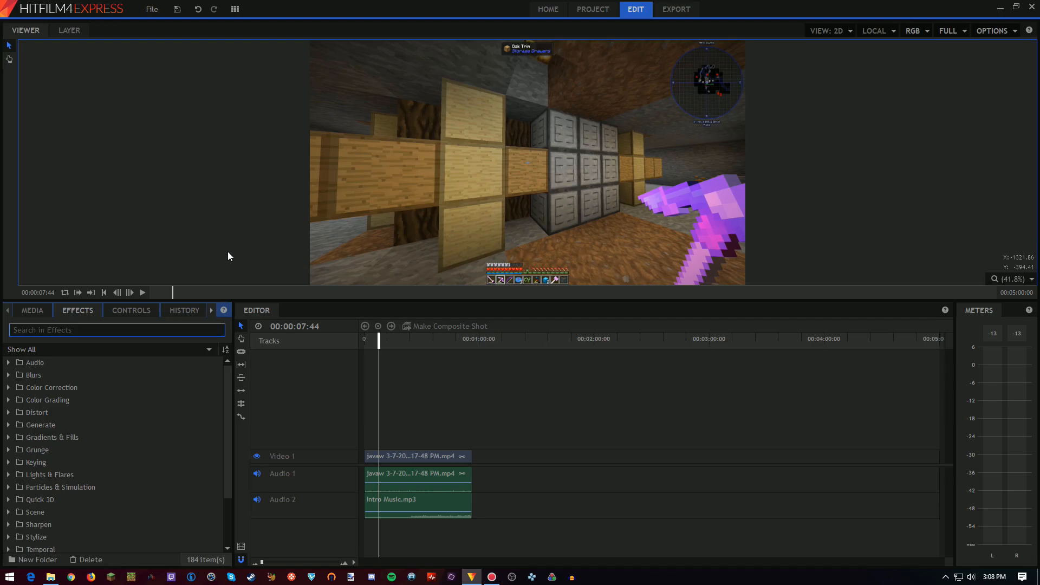
text(fade)
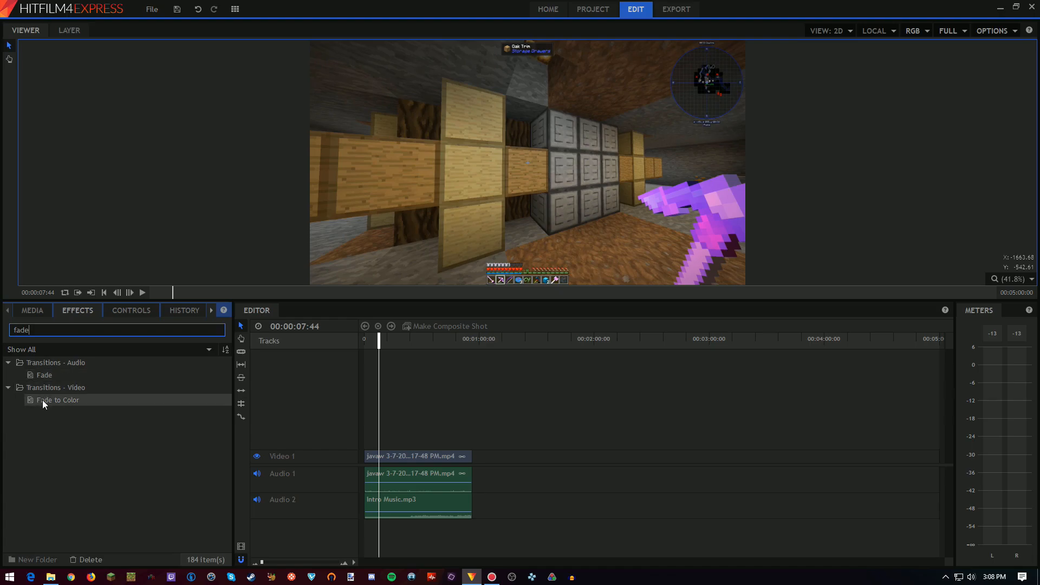
drag(34, 376, 366, 502)
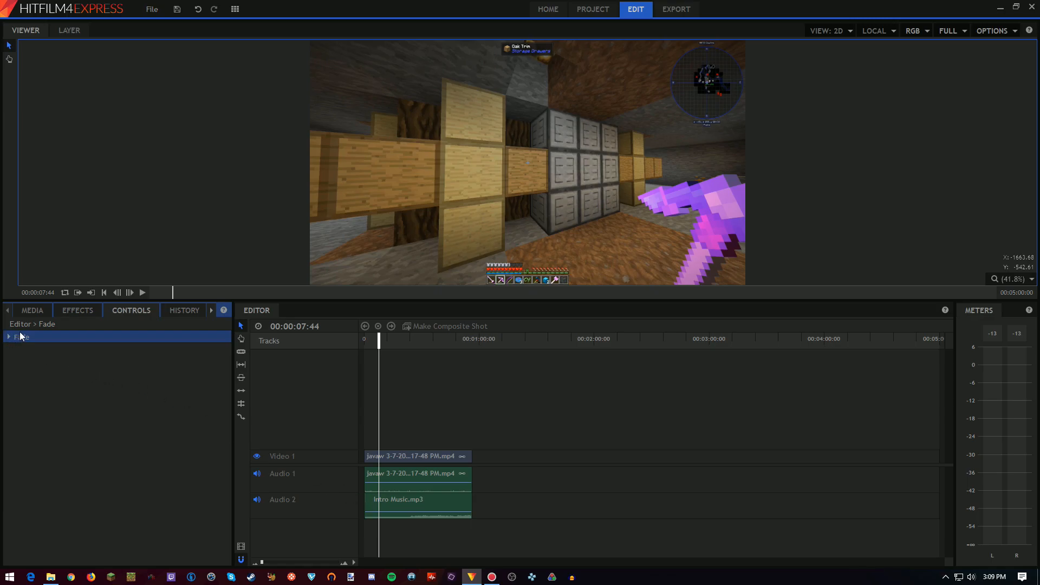
click(80, 307)
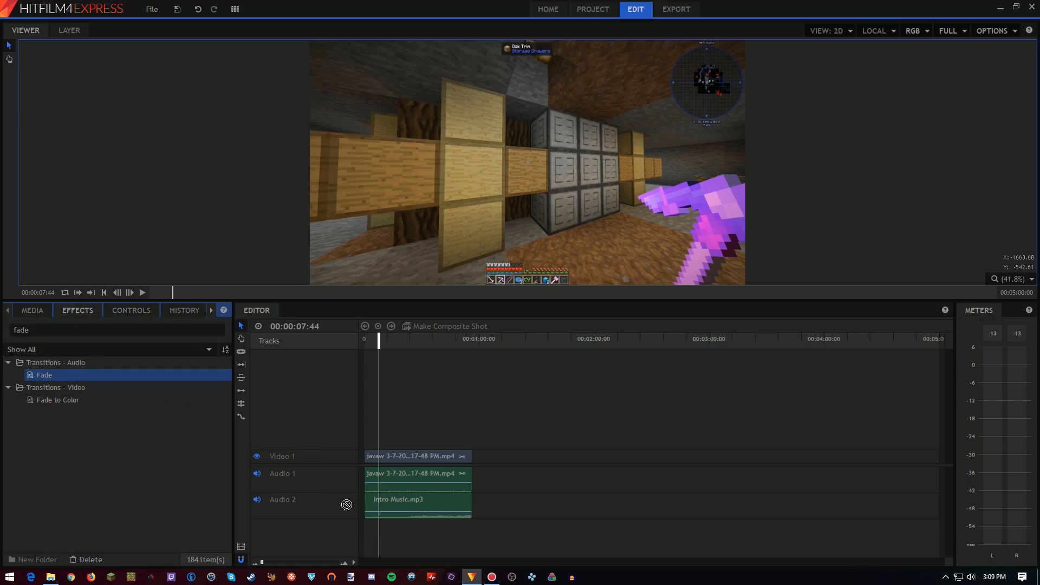
drag(367, 487, 368, 485)
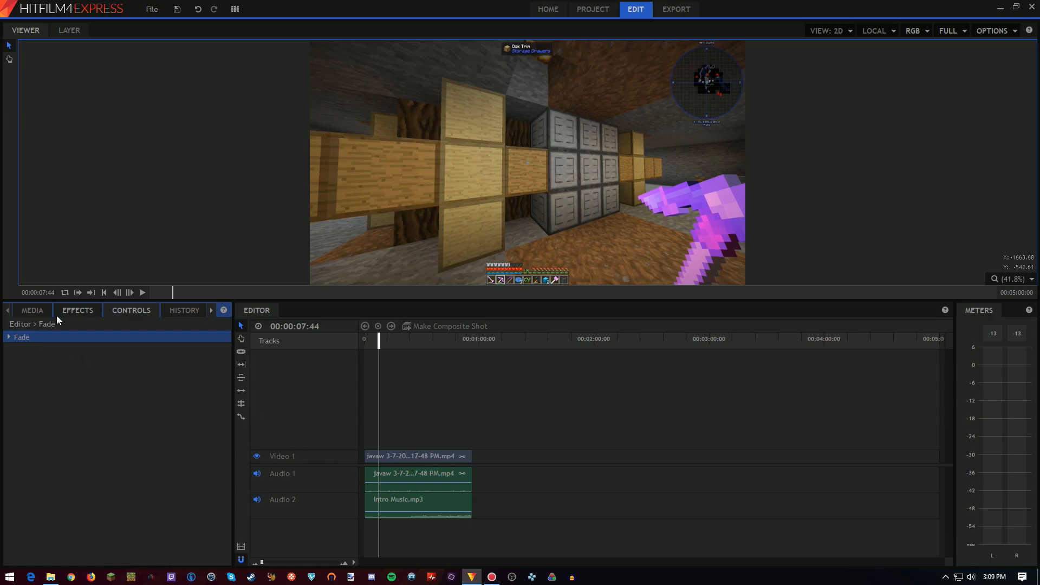
Expand the Fade transition in the controls to check it for adjustable properties.
click(72, 311)
click(116, 312)
click(9, 337)
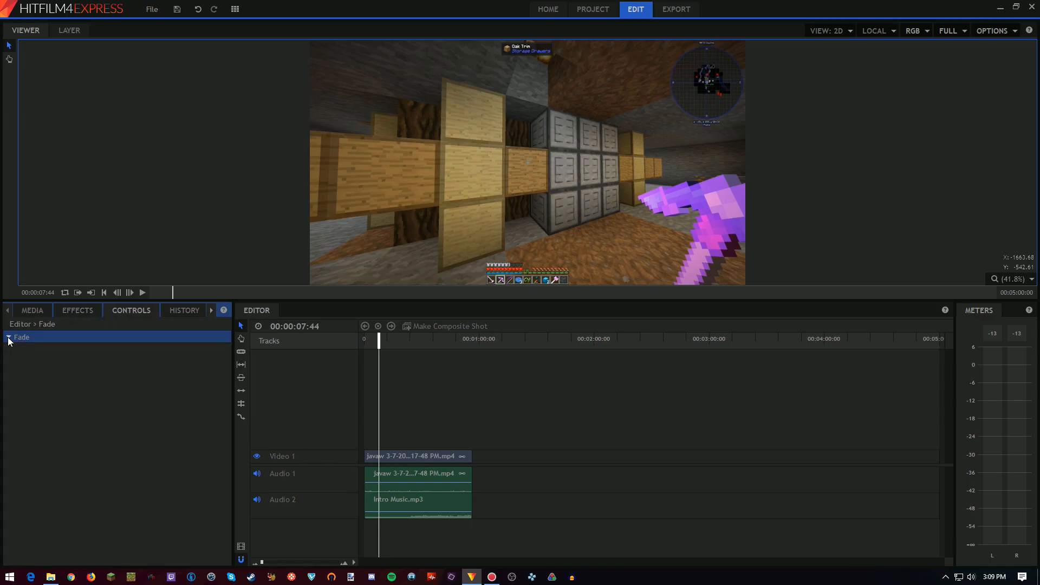
Add an audio Fade at the end of the Intro Music clip and a Fade to Color at the start of the video clip.
click(78, 311)
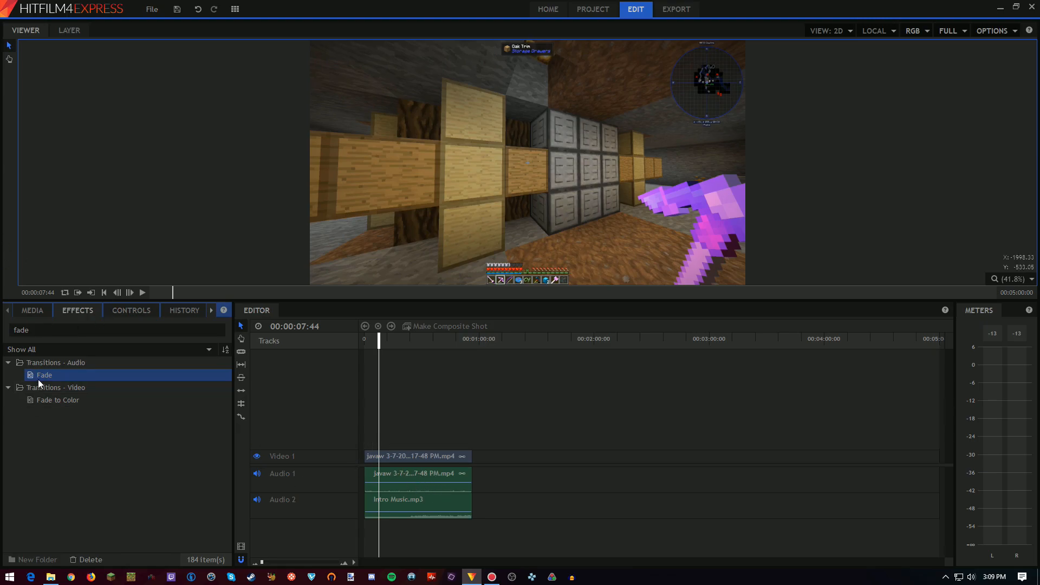
drag(39, 375, 466, 502)
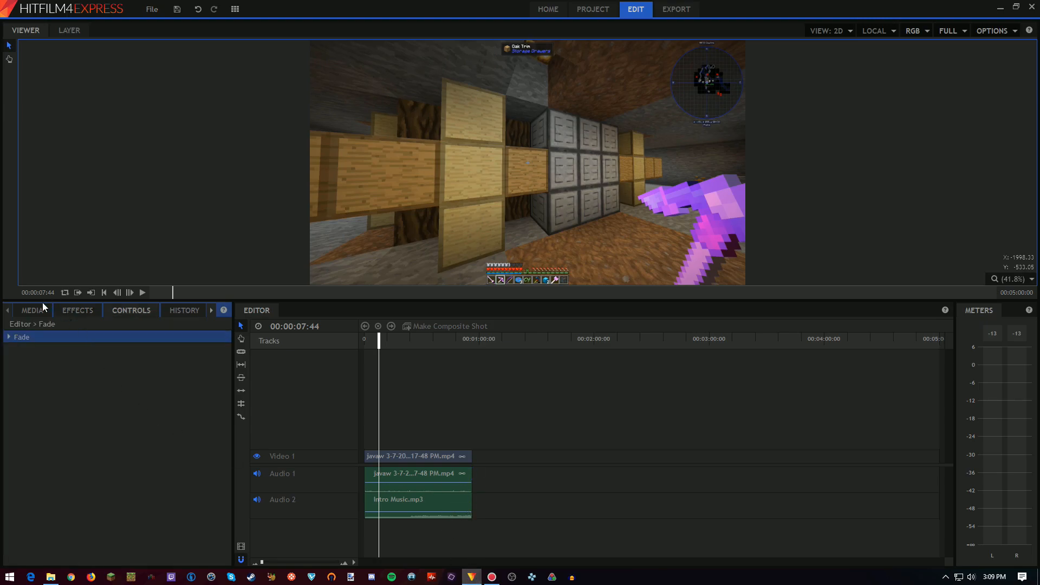
click(68, 310)
drag(49, 399, 367, 457)
Play the timeline from the beginning for a few seconds to preview the opening fades.
click(367, 343)
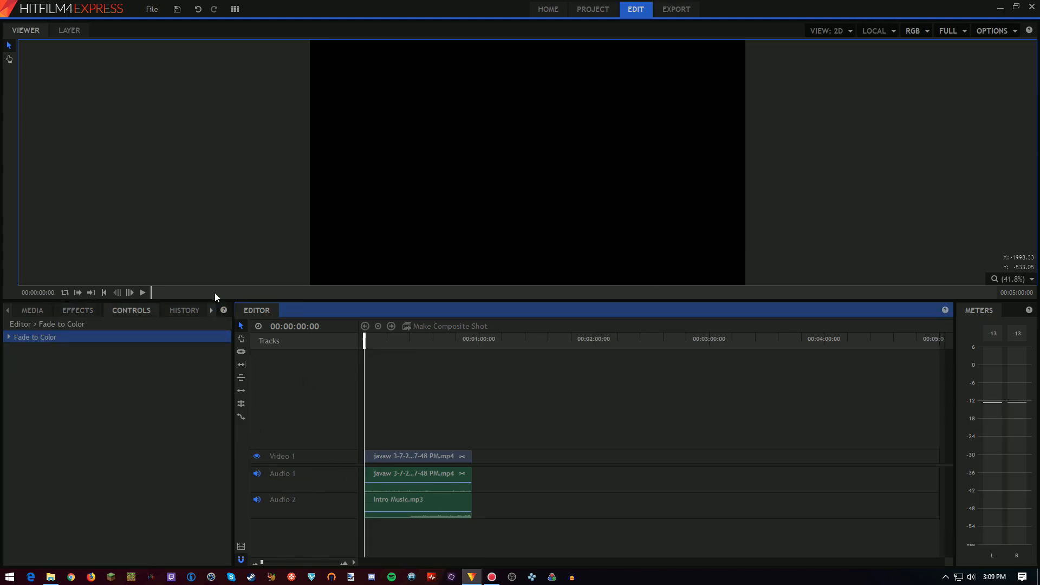
click(142, 293)
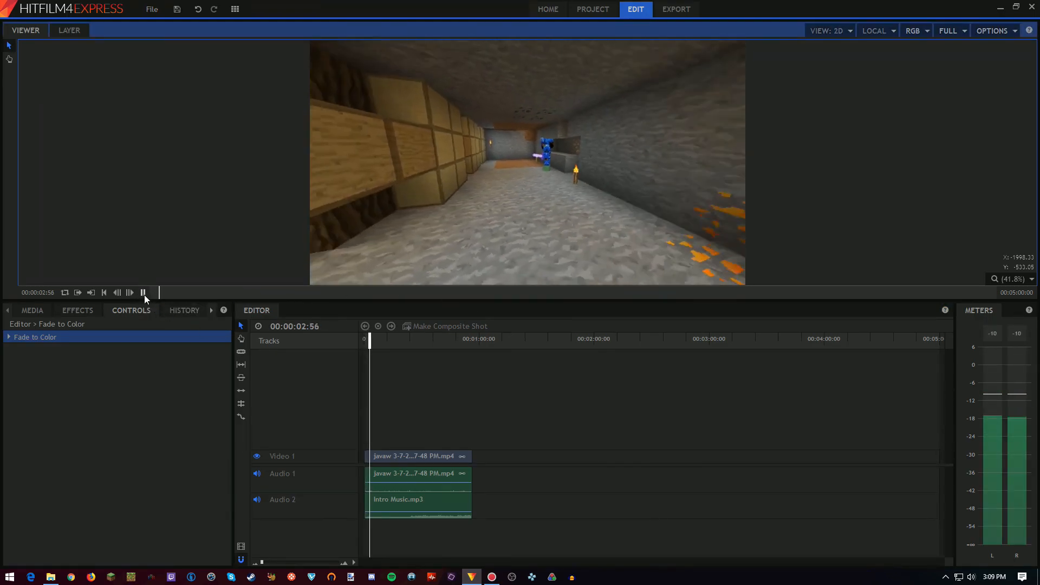
click(143, 293)
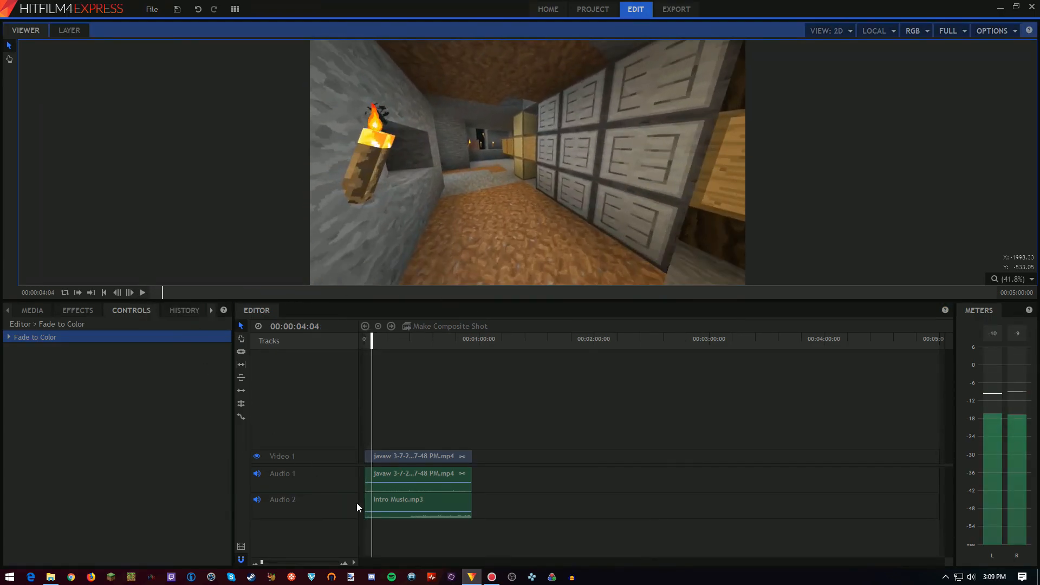
Set the Intro Music clip's level to -22 dB in its properties.
click(438, 507)
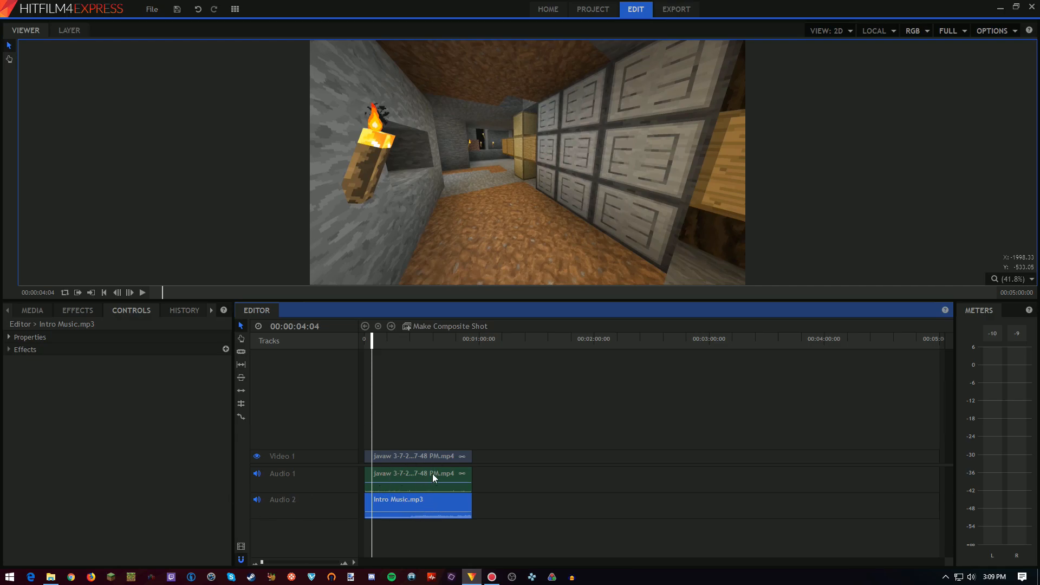
click(8, 338)
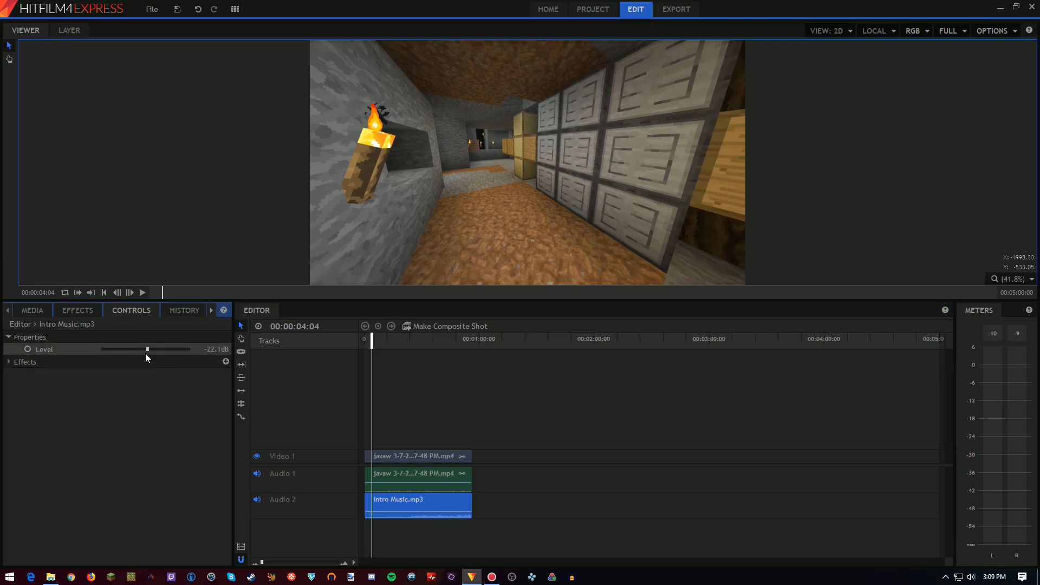
click(215, 349)
text(-22)
key(Return)
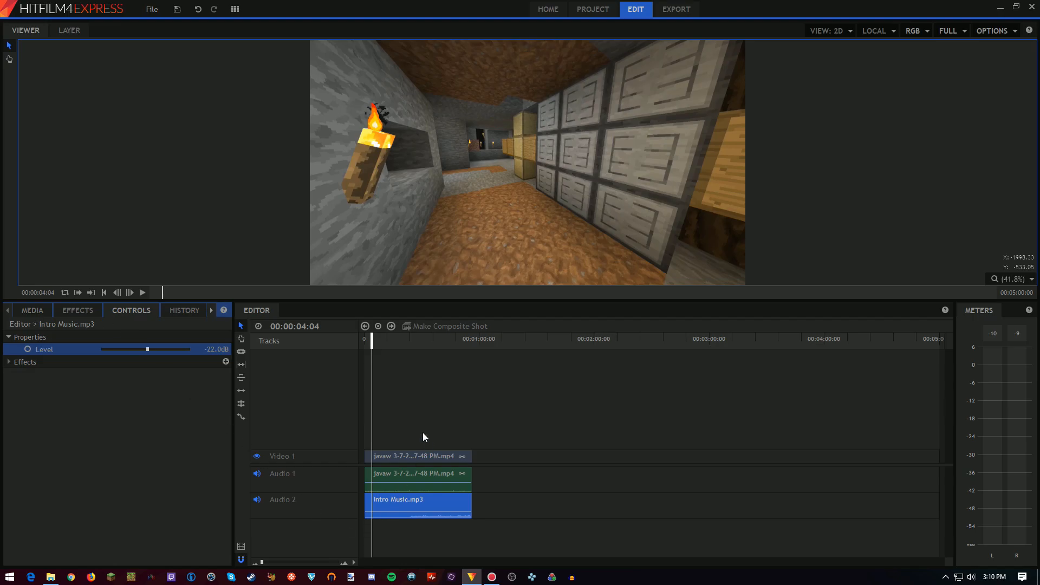
Deselect the music clip and scrub the playhead across the clips, ending near the 21-second mark.
click(403, 371)
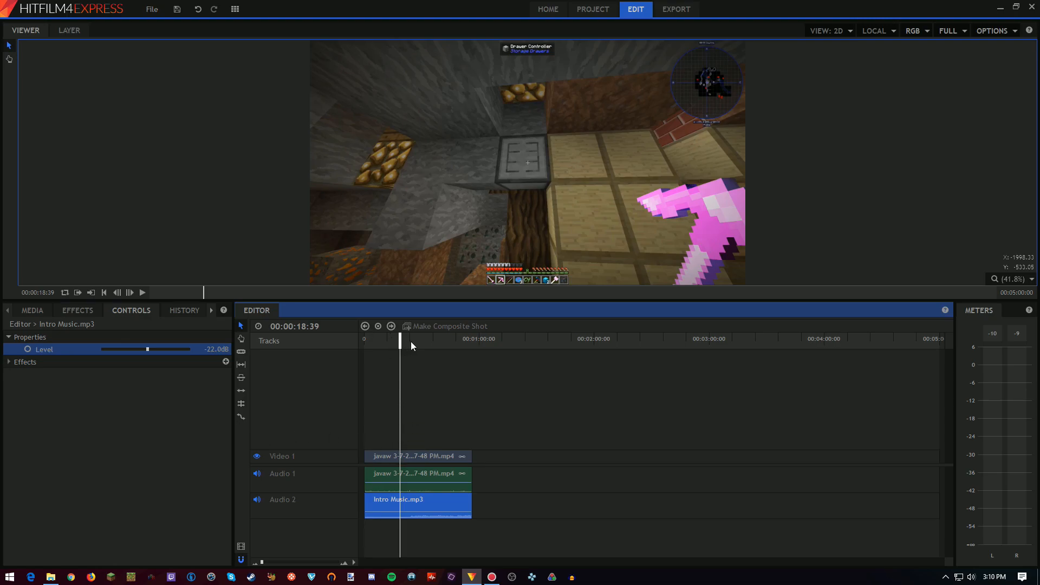
click(527, 478)
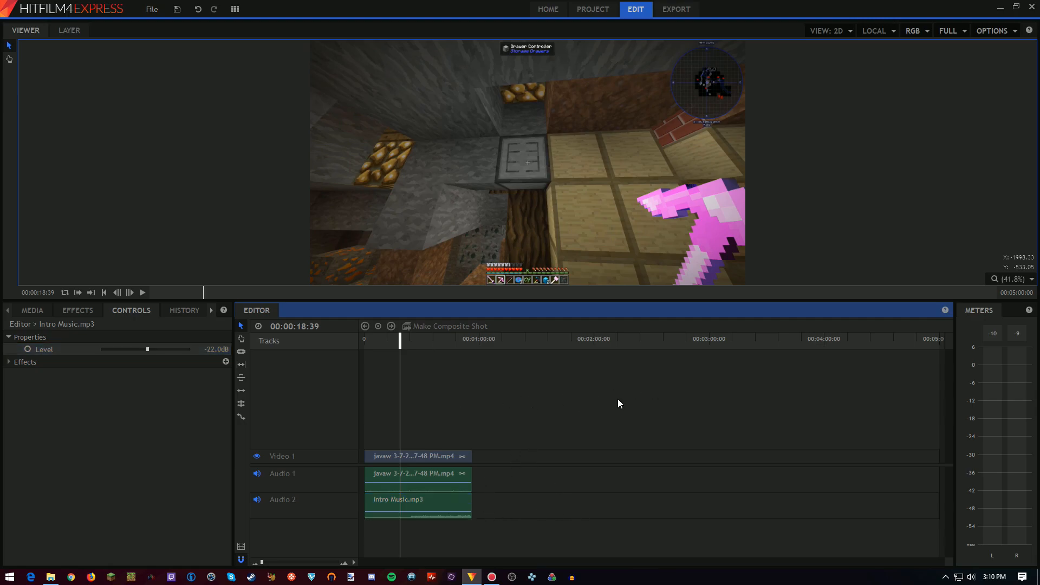
click(412, 341)
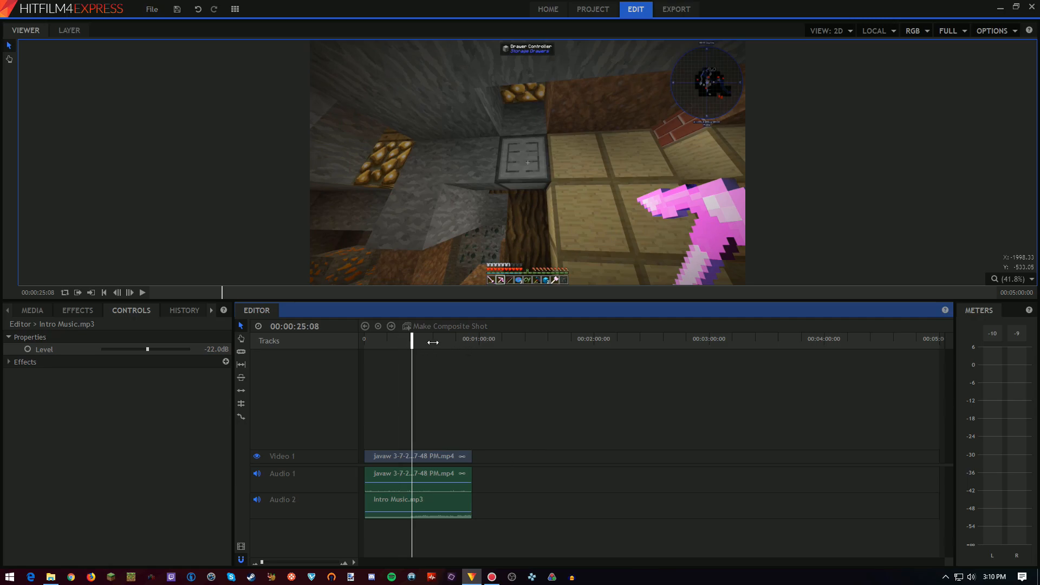
click(493, 341)
drag(492, 340, 401, 345)
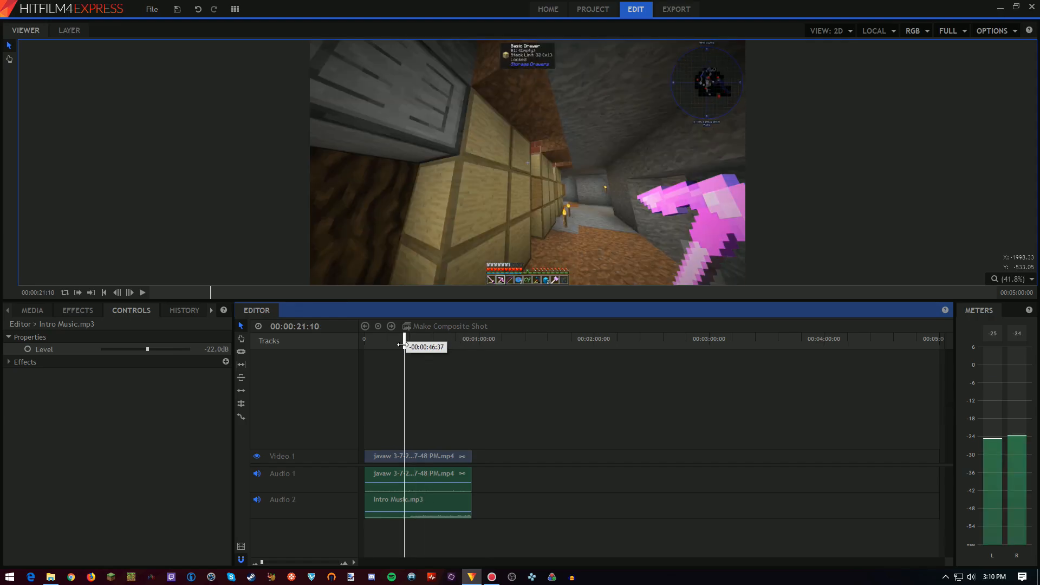
Scrub the playhead along the gameplay clip and leave it at 00:00:18:05.
click(432, 343)
click(397, 341)
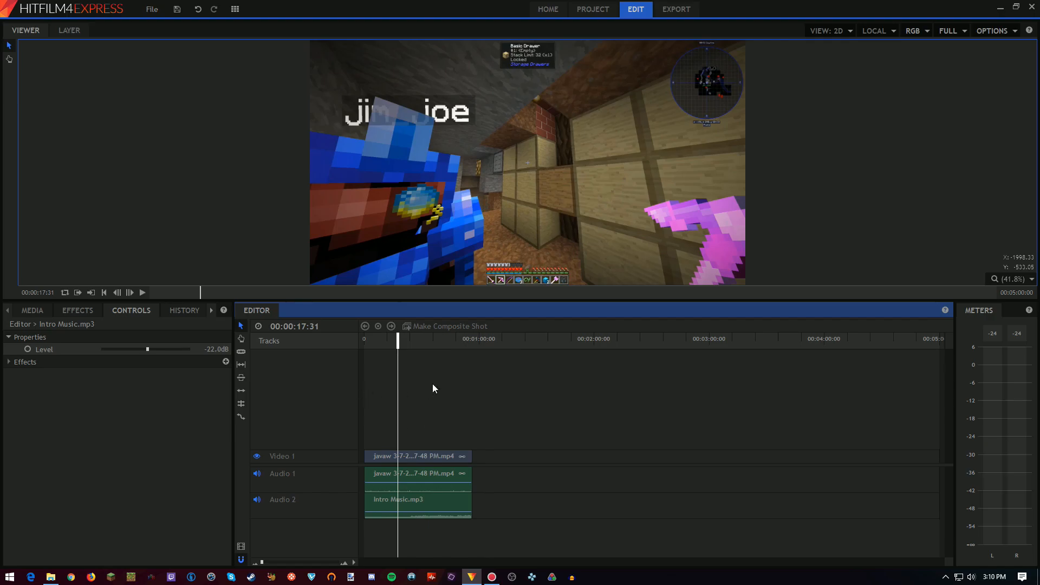
click(415, 342)
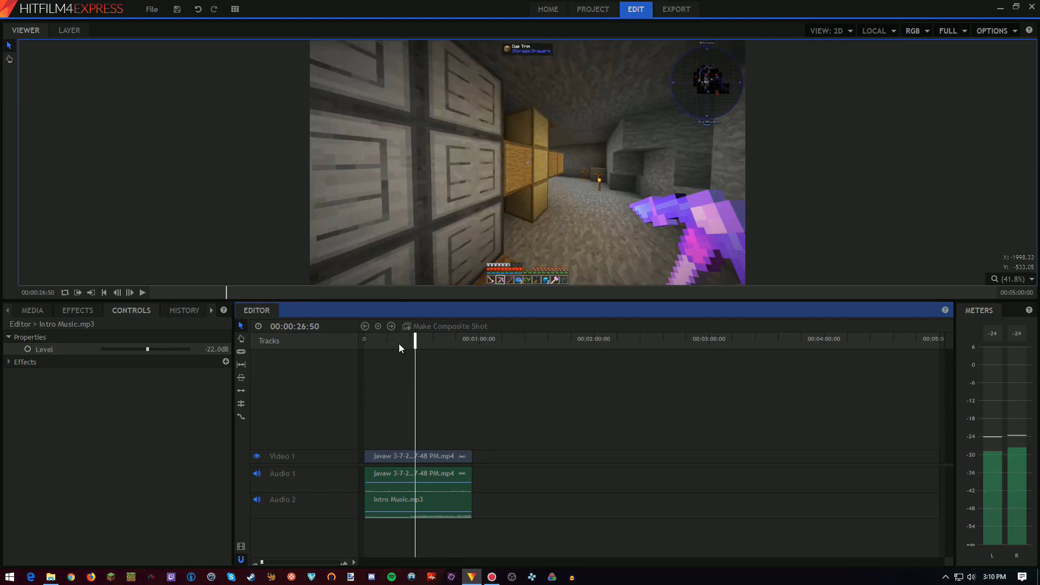
click(399, 344)
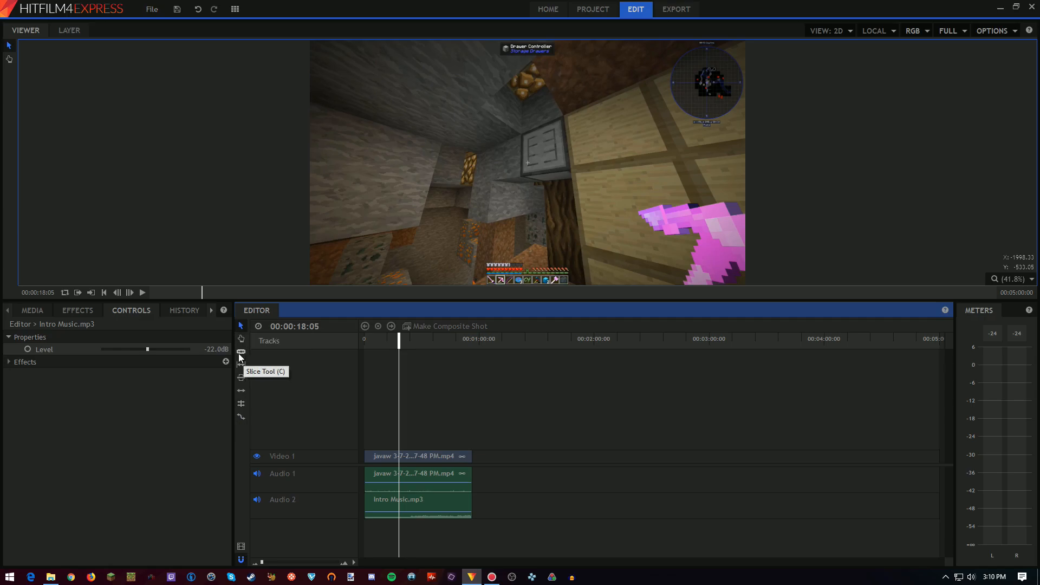
Try slicing the linked gameplay video clip at the playhead with the Slice tool, and undo the cut.
key(c)
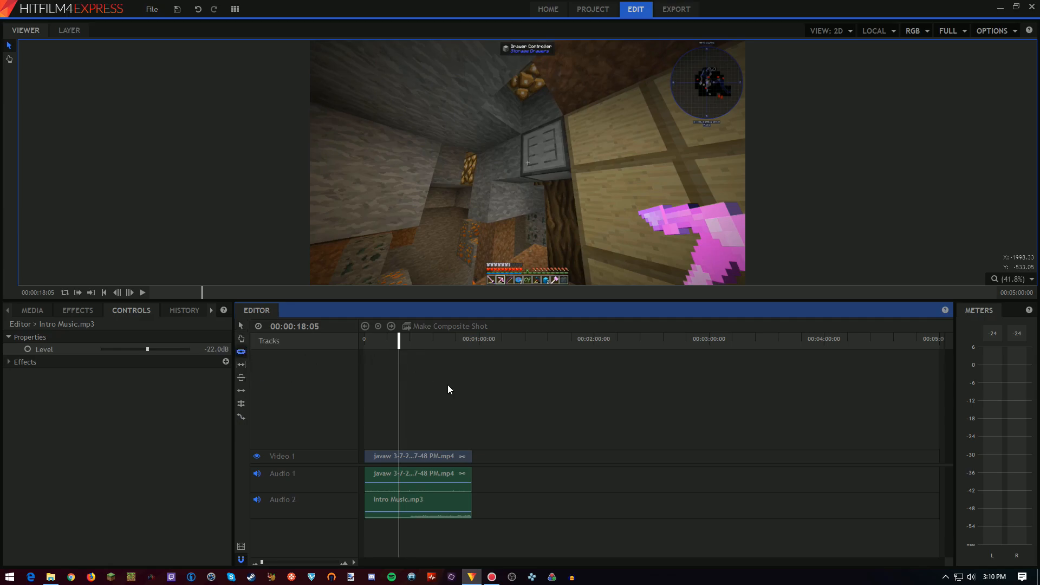
click(398, 454)
key(ctrl+z)
Unlink the gameplay video clip from its audio and select only the video part with the Selection tool.
right_click(436, 456)
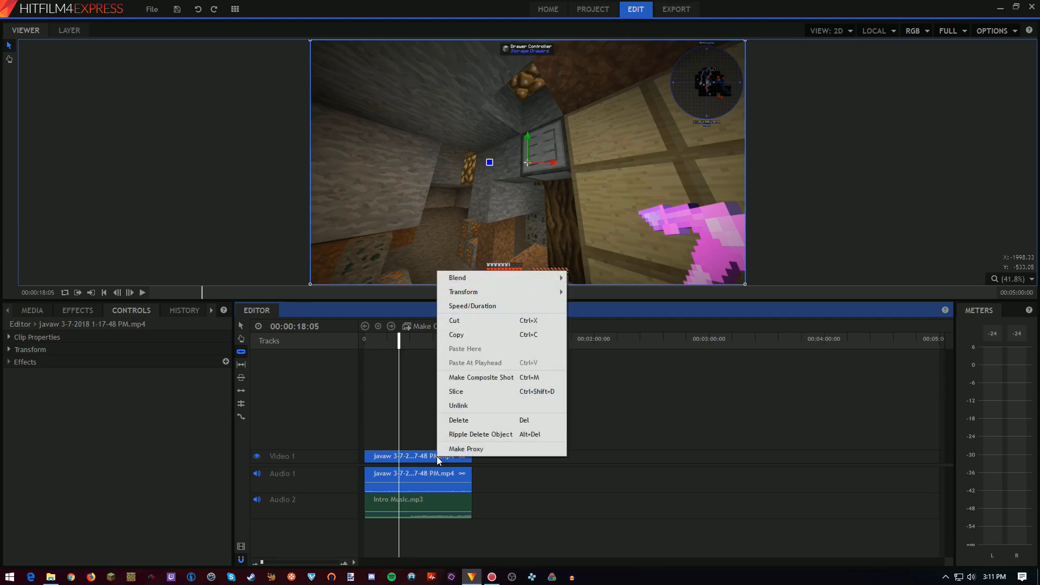
click(446, 412)
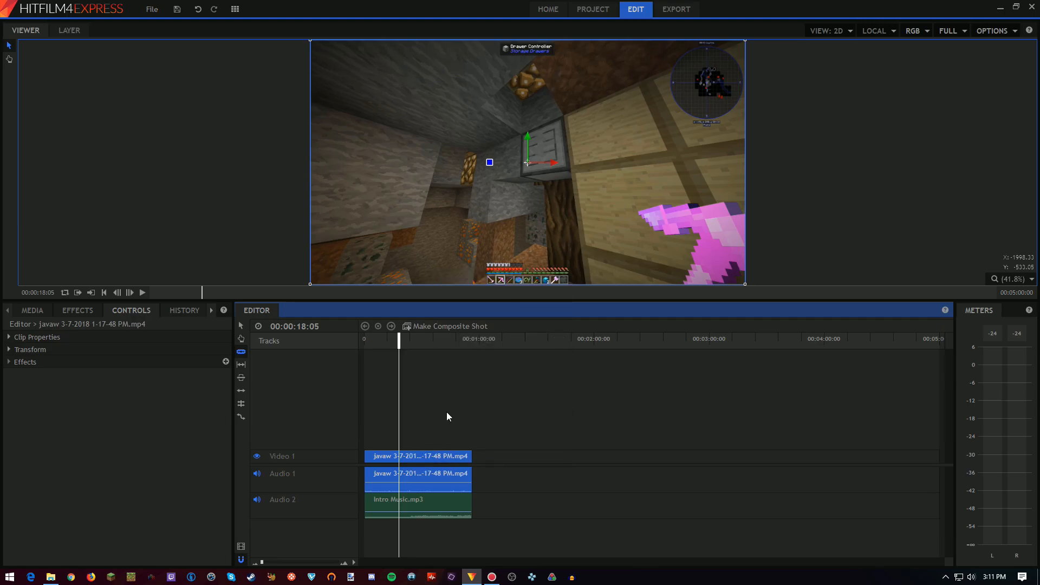
click(240, 326)
click(416, 456)
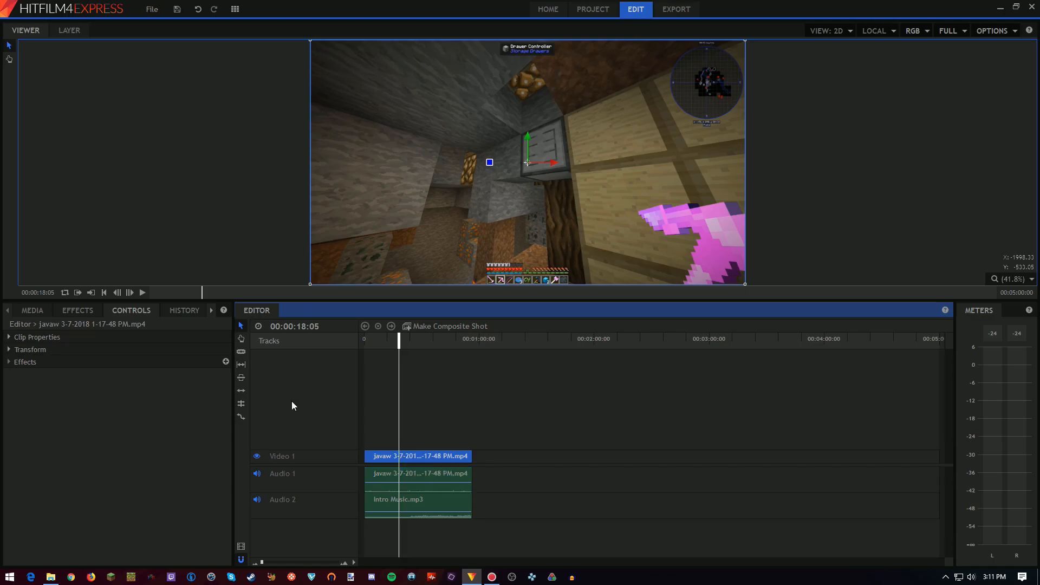
Slice the gameplay video and its audio separately at 00:00:18:05 and again at 00:00:31:04.
key(y)
click(399, 456)
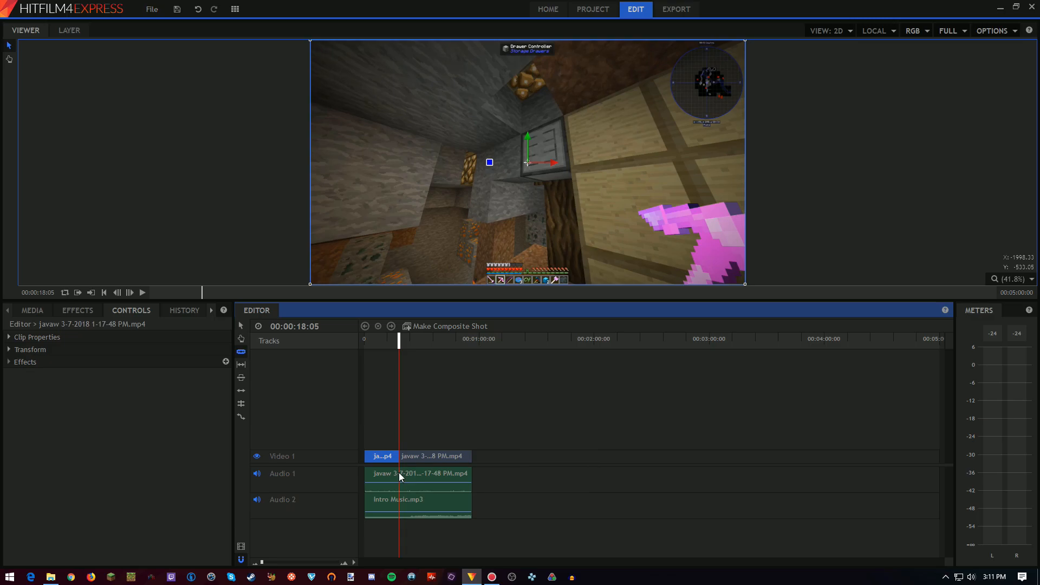
click(399, 473)
click(424, 342)
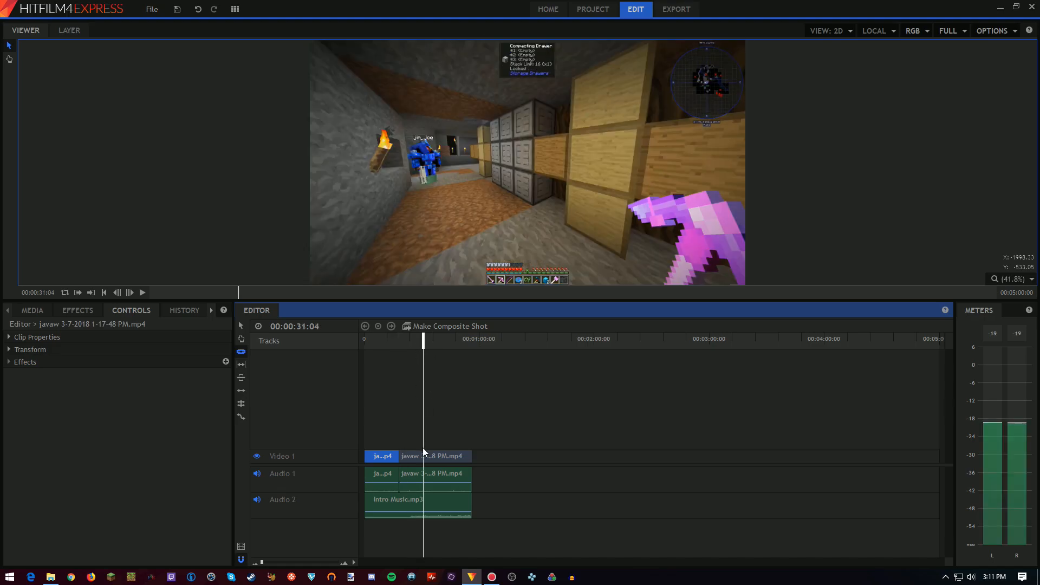
click(423, 456)
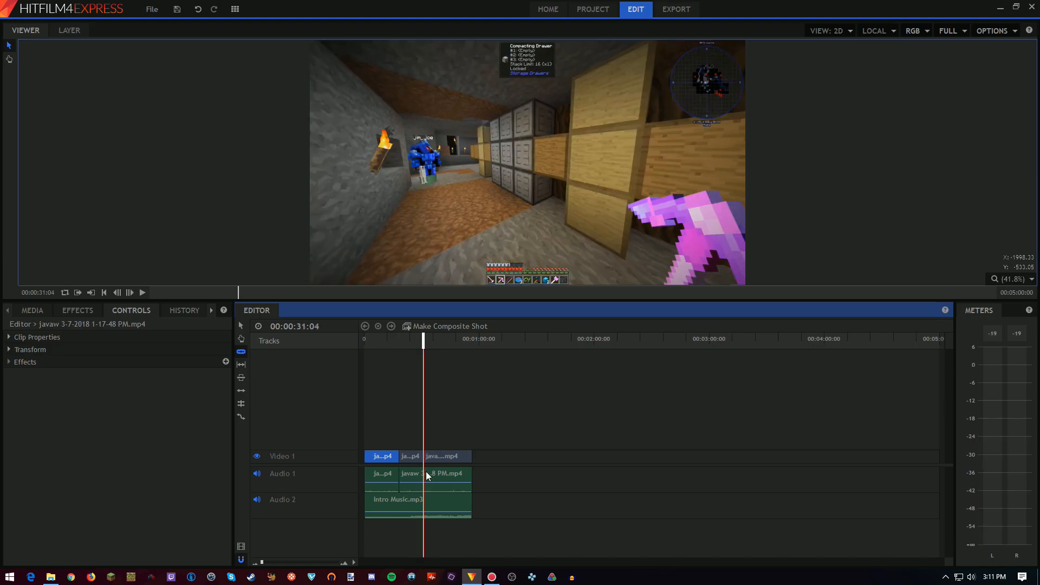
click(425, 472)
Delete the middle video piece between the two cuts and ripple delete the matching Audio 1 piece.
right_click(412, 457)
click(430, 433)
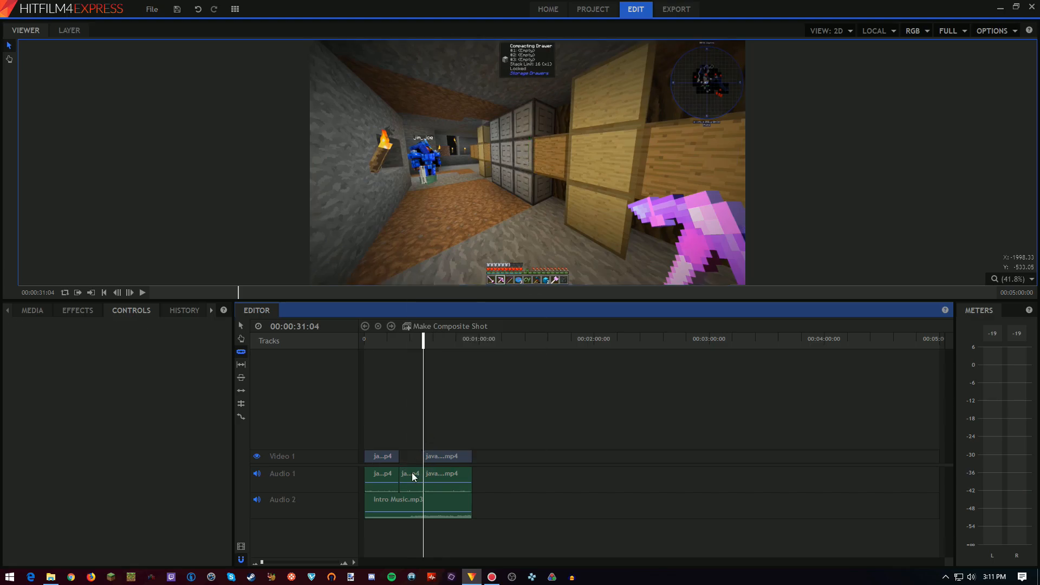
right_click(415, 476)
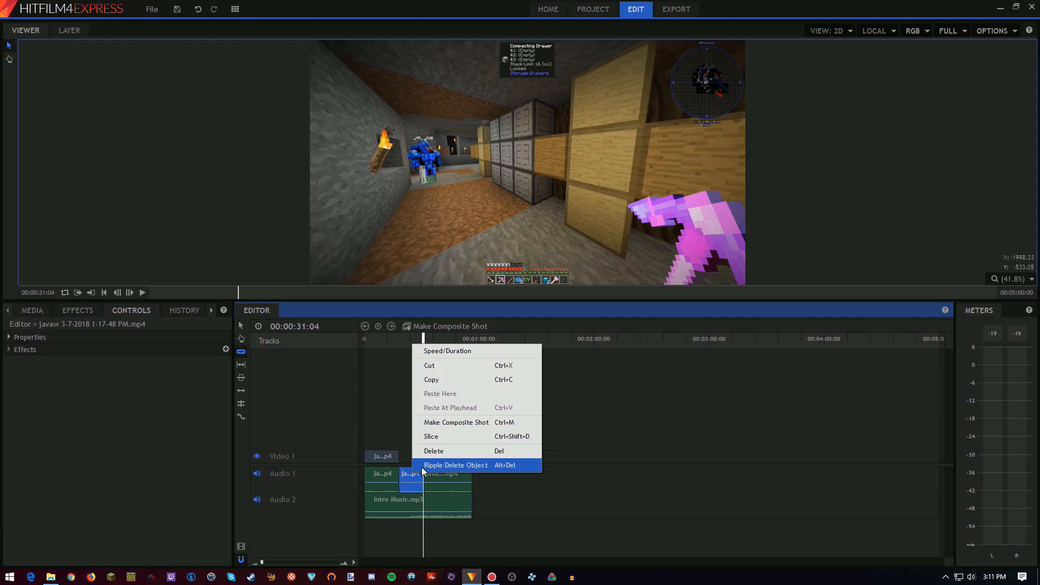
click(422, 467)
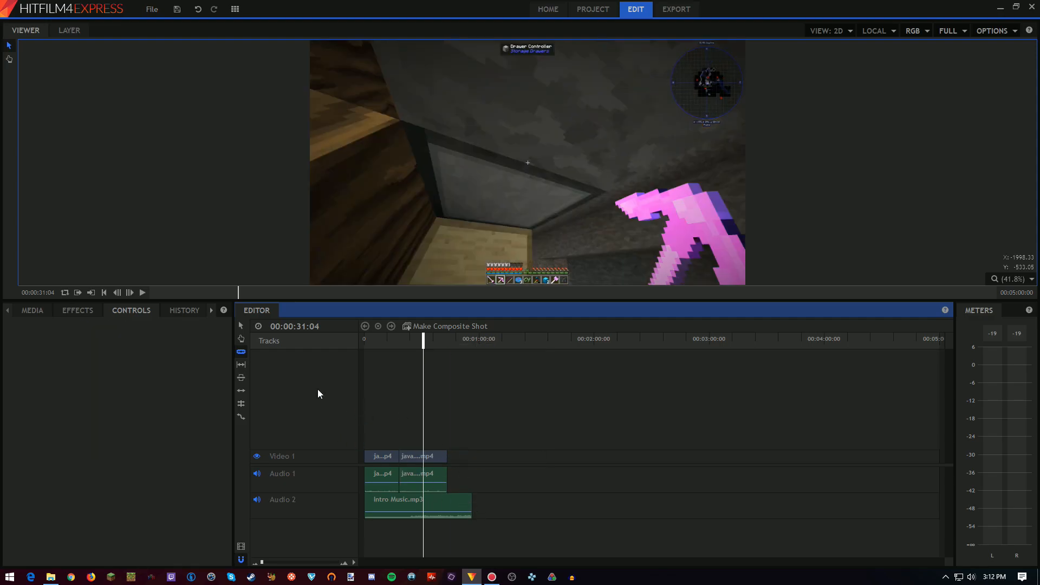
Trim the end of the Intro Music clip to line up with the end of the gameplay clips.
key(v)
drag(475, 501, 448, 504)
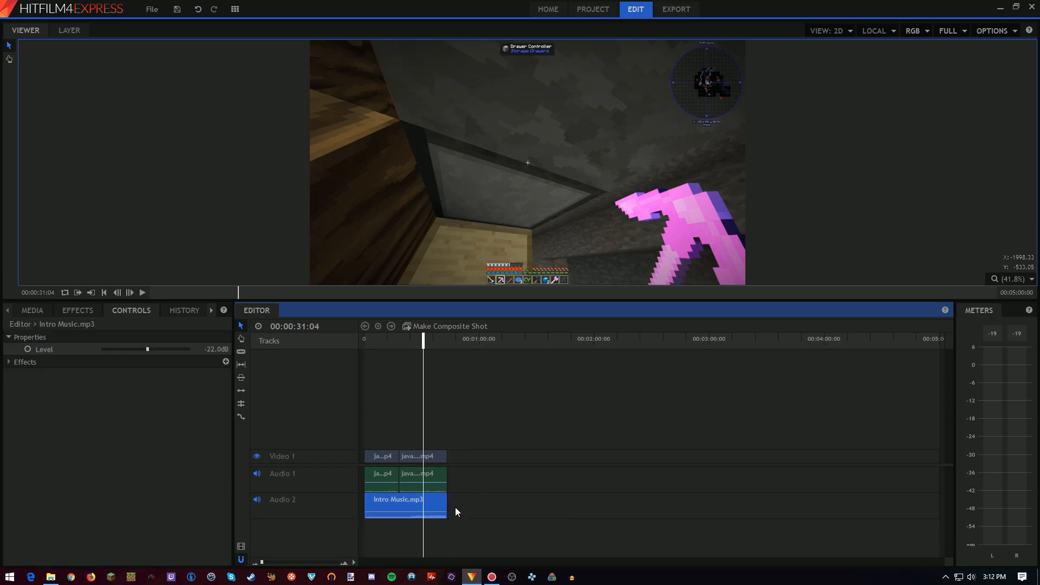
Play the timeline from 00:00:14:07 across the cut between the two gameplay clips to check the edit.
drag(371, 341, 377, 341)
click(390, 349)
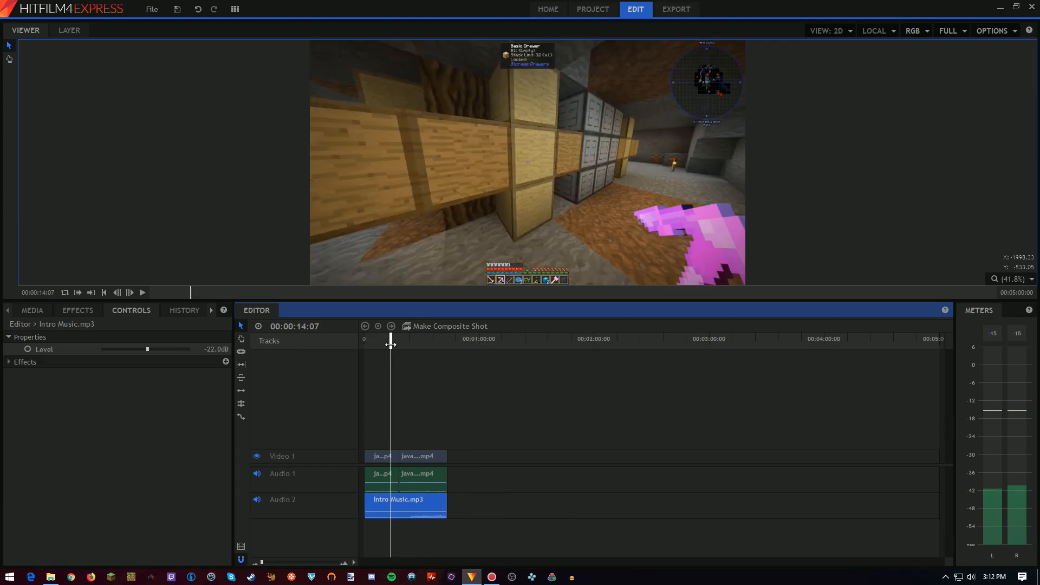
click(142, 293)
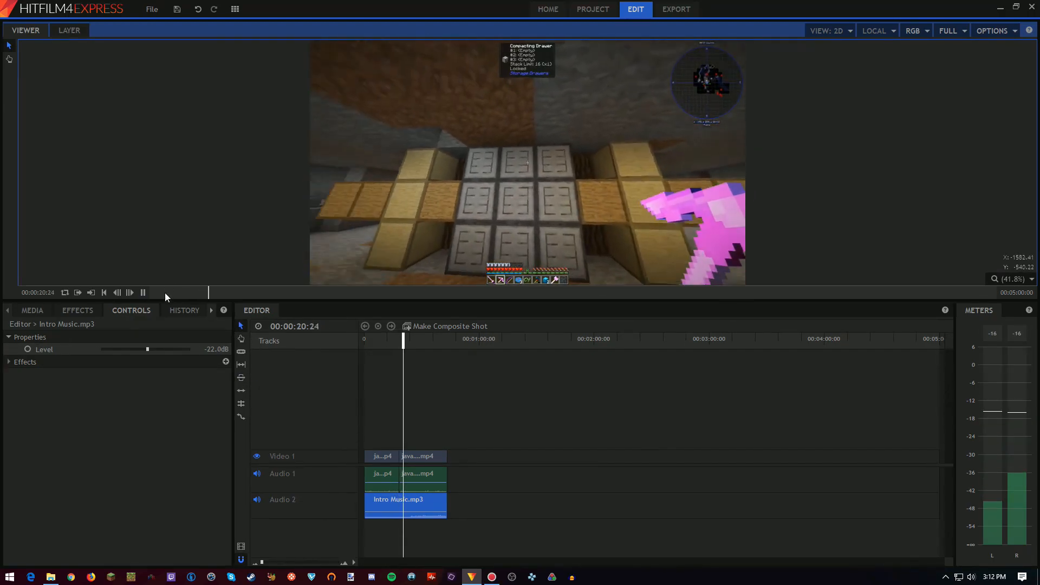
click(143, 293)
Add a Fade to Color transition at the cut between the two gameplay video clips.
click(62, 311)
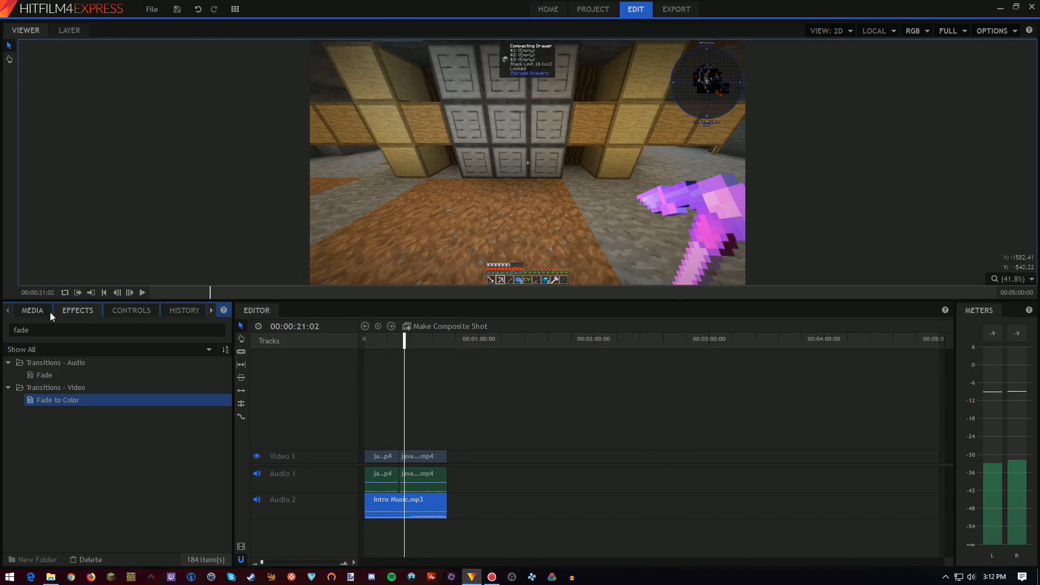
mouse_move(81, 413)
mouse_down()
mouse_move(399, 465)
mouse_move(402, 456)
mouse_up()
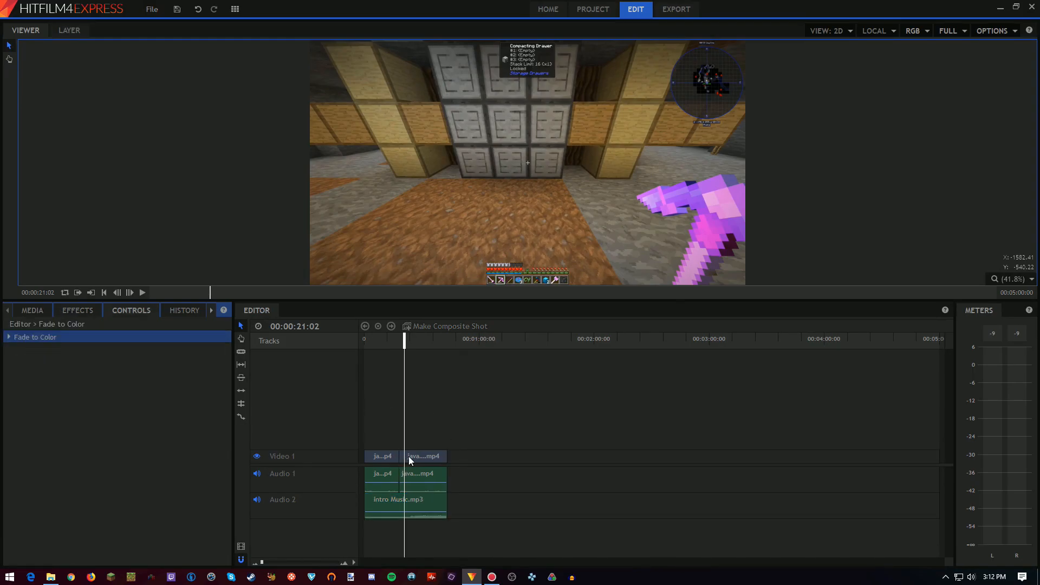
scroll(409, 456, up, 10)
scroll(459, 456, down, 5)
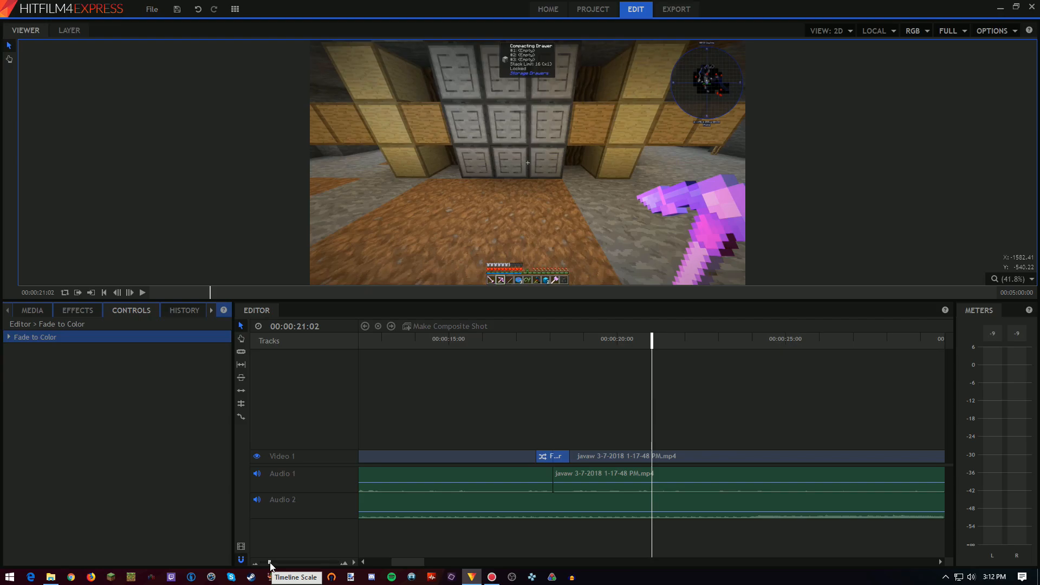
Play the timeline from 00:00:16:02 to preview the Fade to Color transition at the cut.
mouse_move(270, 563)
mouse_down()
mouse_move(261, 565)
mouse_move(337, 565)
mouse_up()
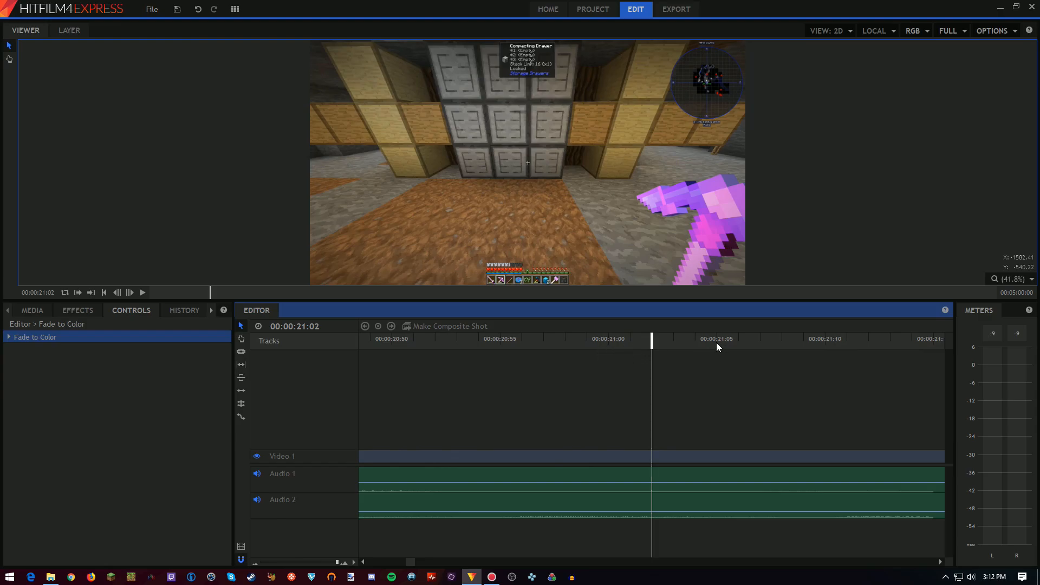
drag(340, 565, 270, 564)
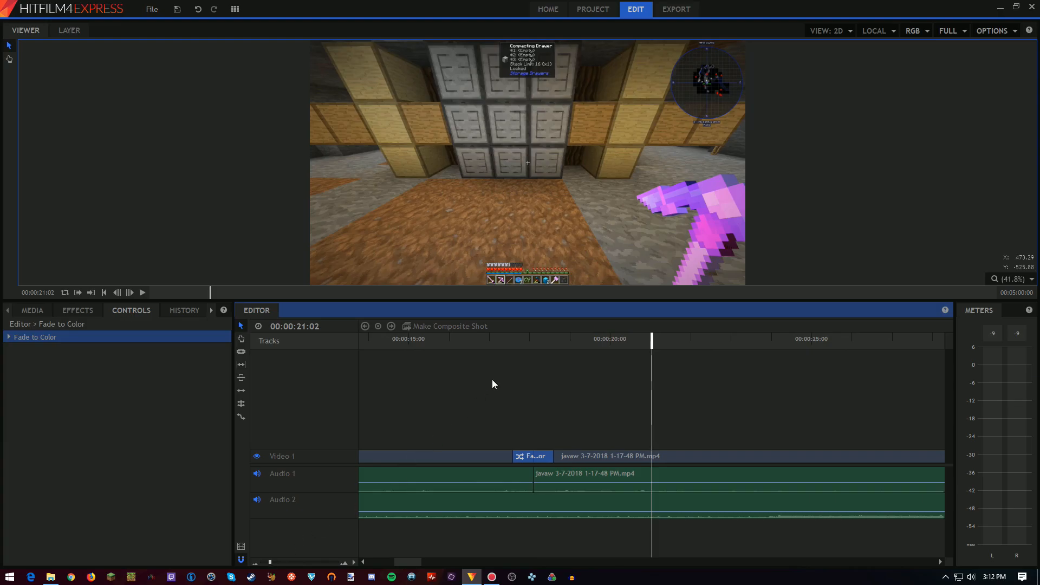
click(450, 340)
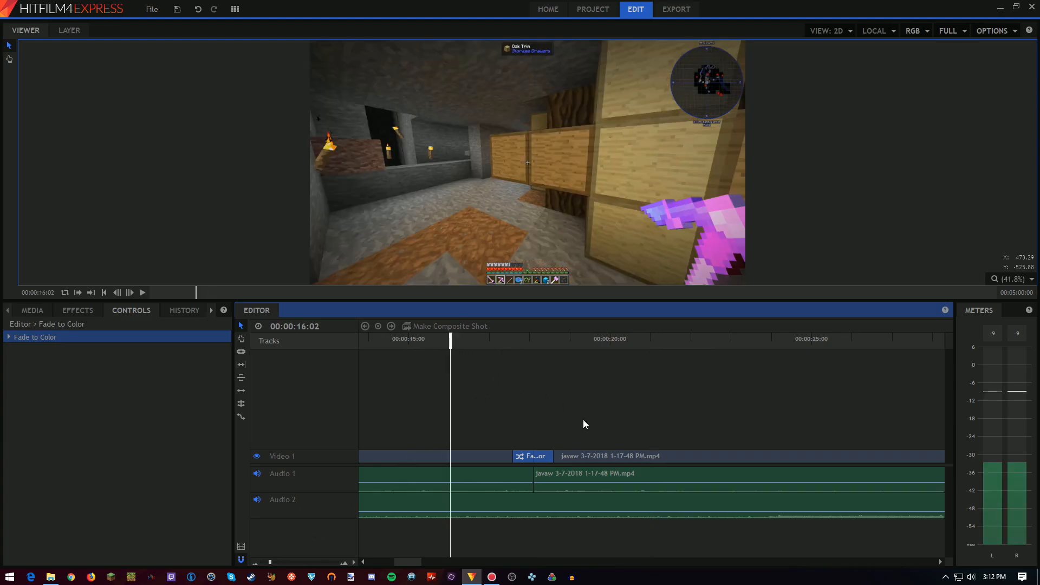
click(141, 291)
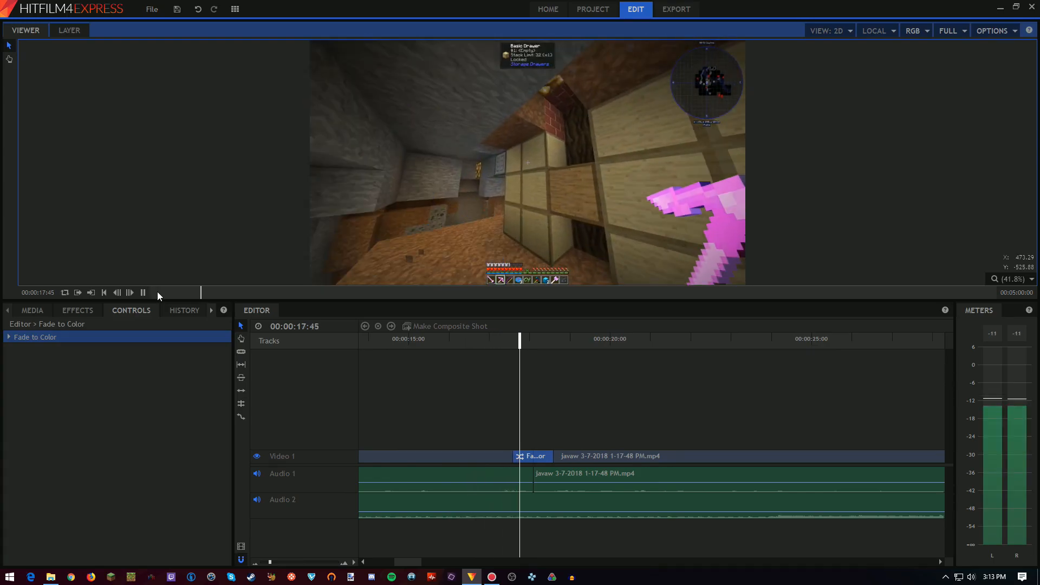
click(157, 293)
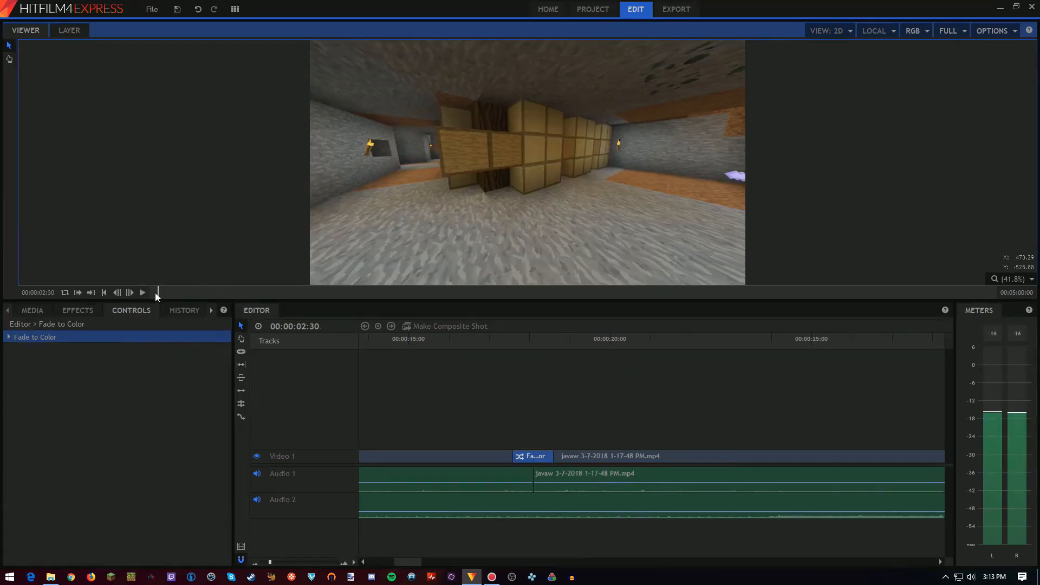
Delete the Fade to Color transition from the start of the first gameplay video clip.
scroll(455, 474, down, 10)
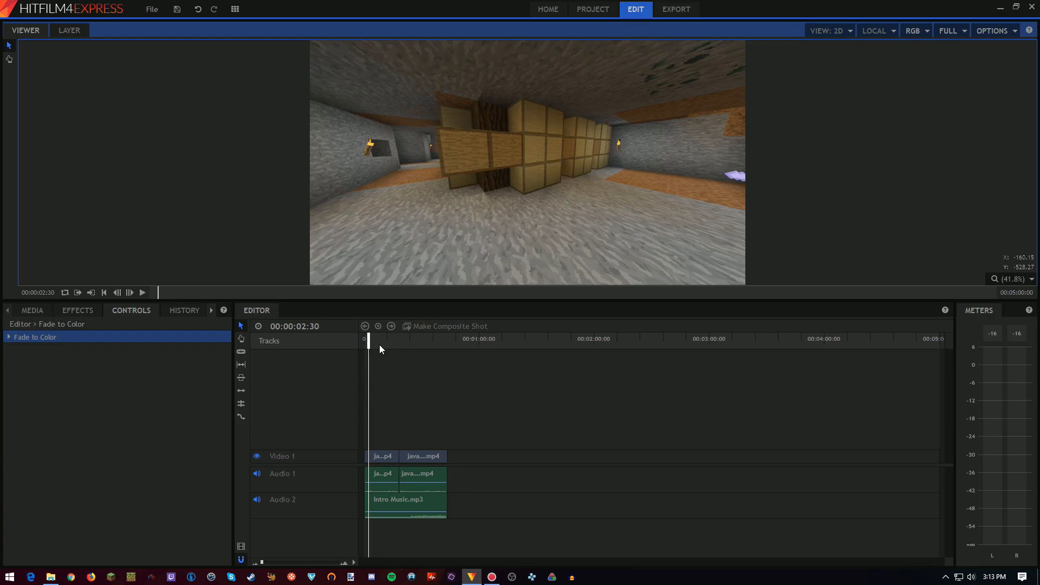
scroll(379, 345, up, 5)
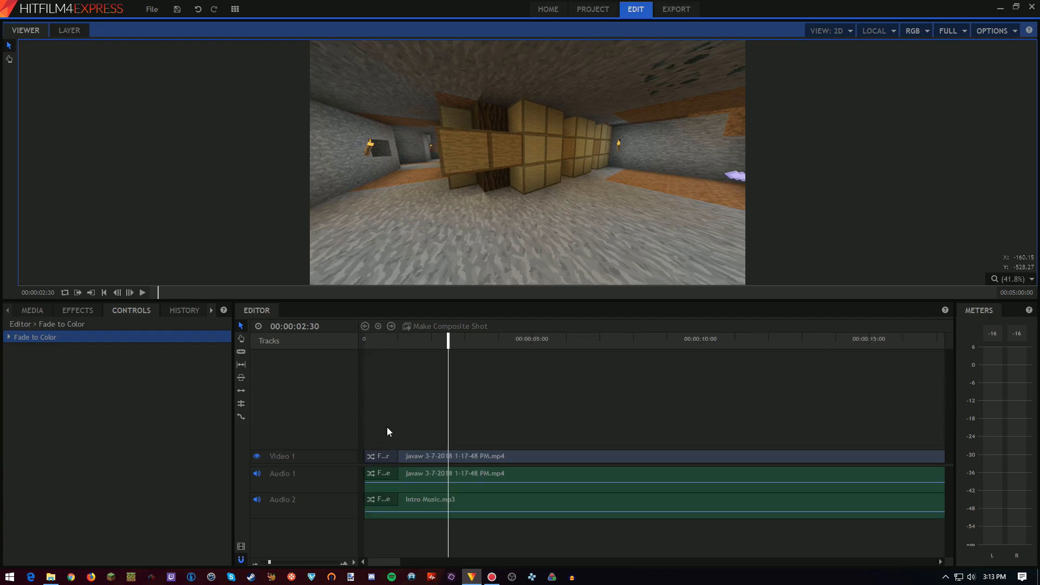
right_click(378, 461)
click(393, 463)
right_click(379, 475)
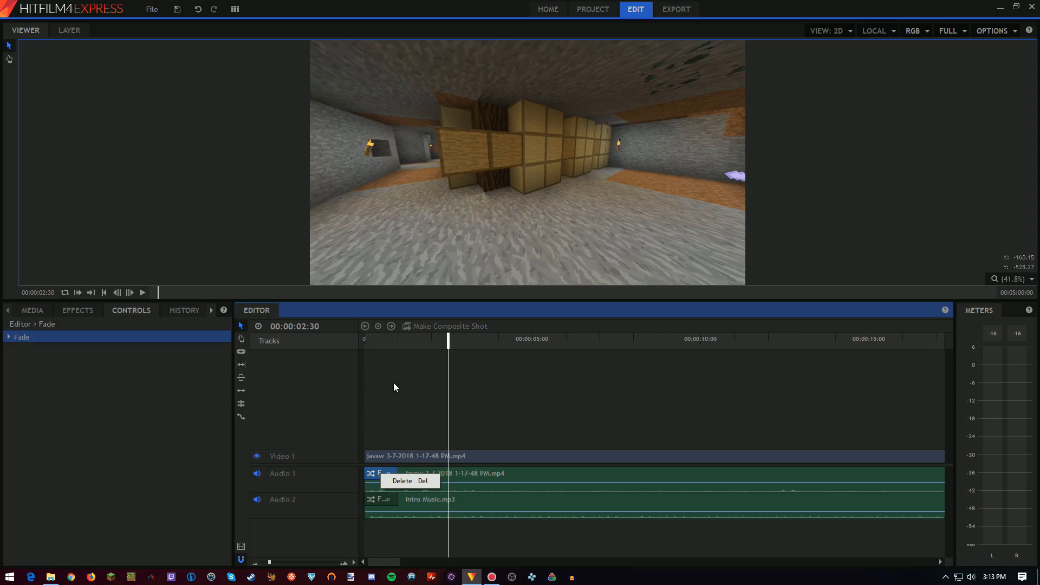
click(402, 481)
mouse_move(382, 561)
mouse_down()
mouse_move(452, 558)
mouse_move(375, 551)
mouse_up()
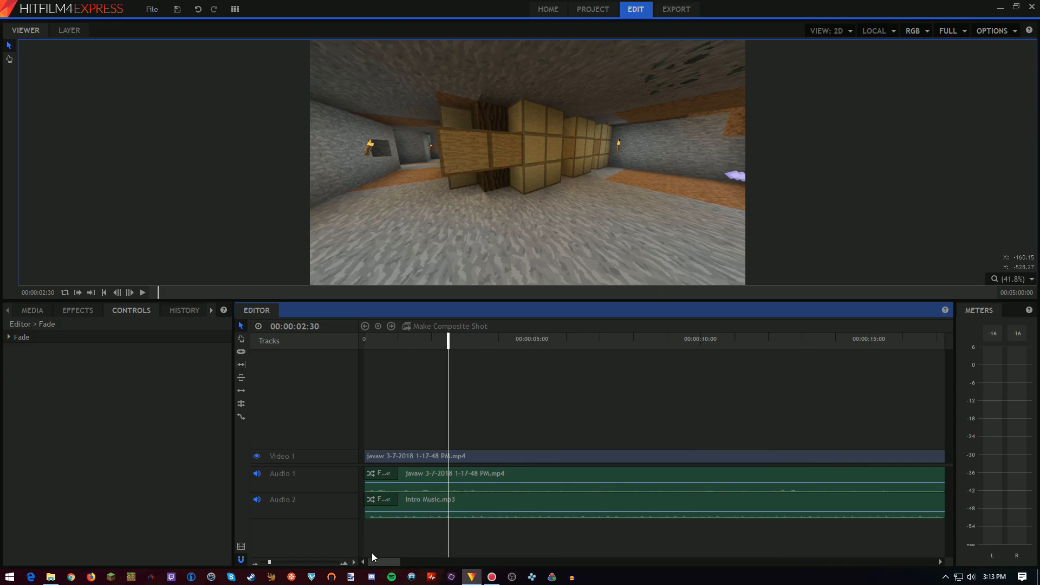
Enable opacity keyframing on the first video clip at 00:00:00:00 and set its opacity to 0%.
click(372, 338)
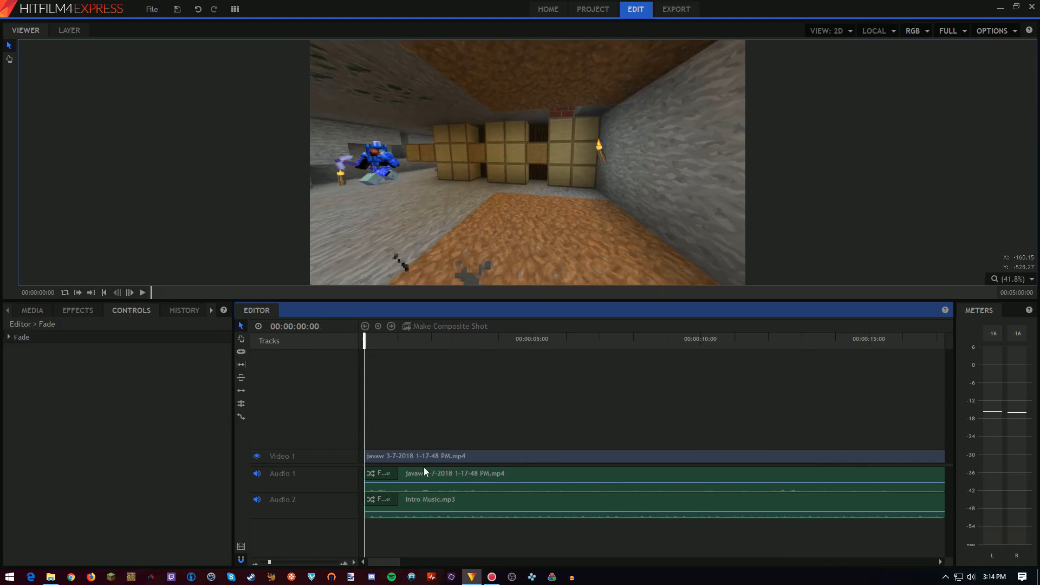
click(407, 456)
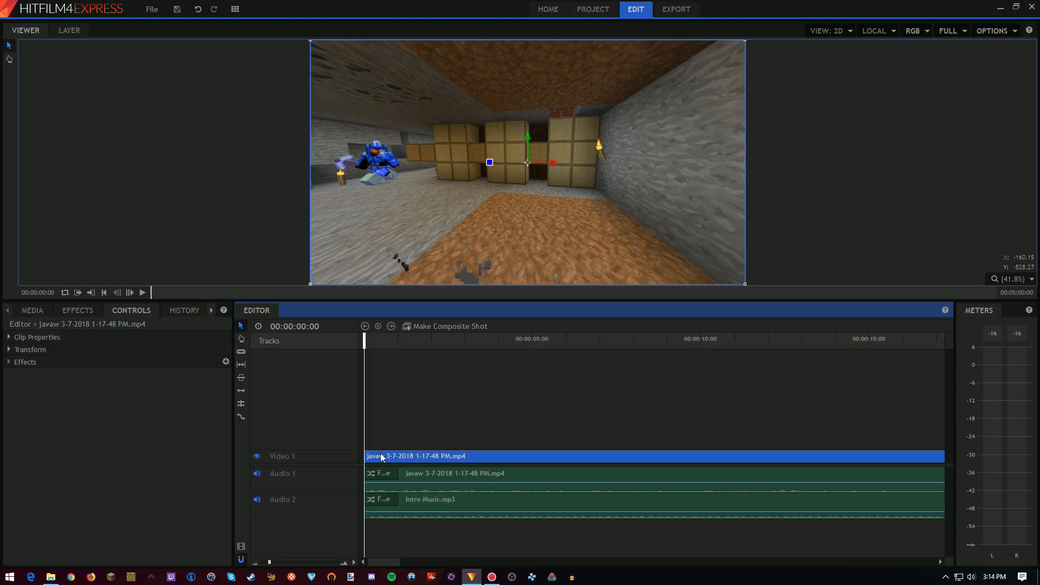
click(8, 350)
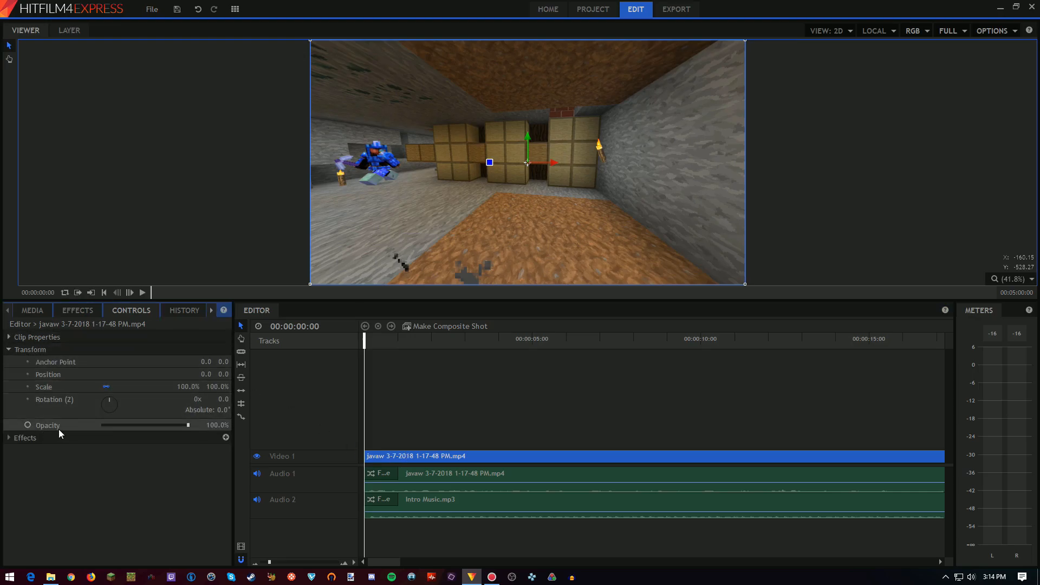
click(30, 427)
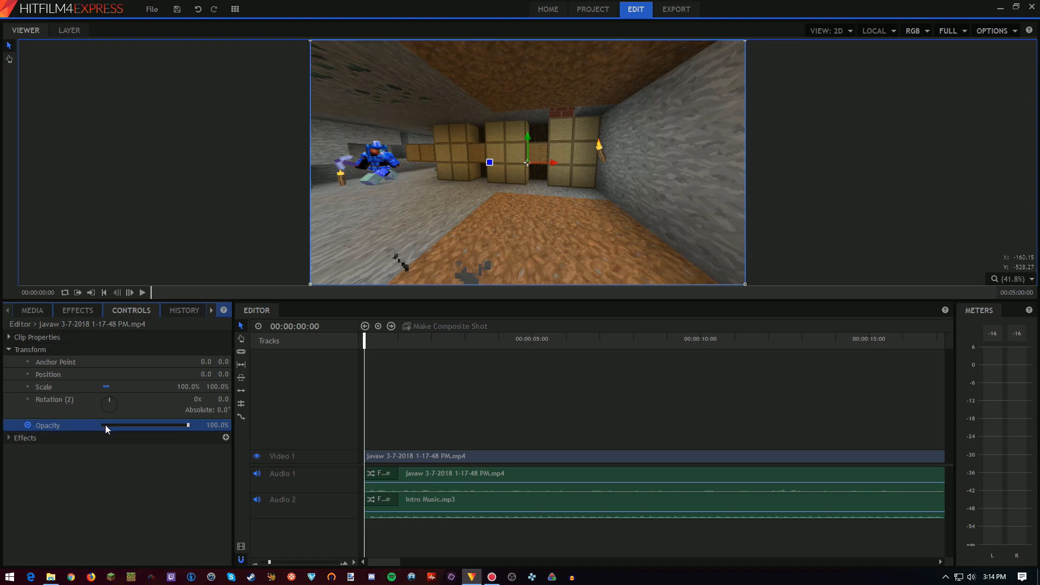
drag(107, 429, 63, 426)
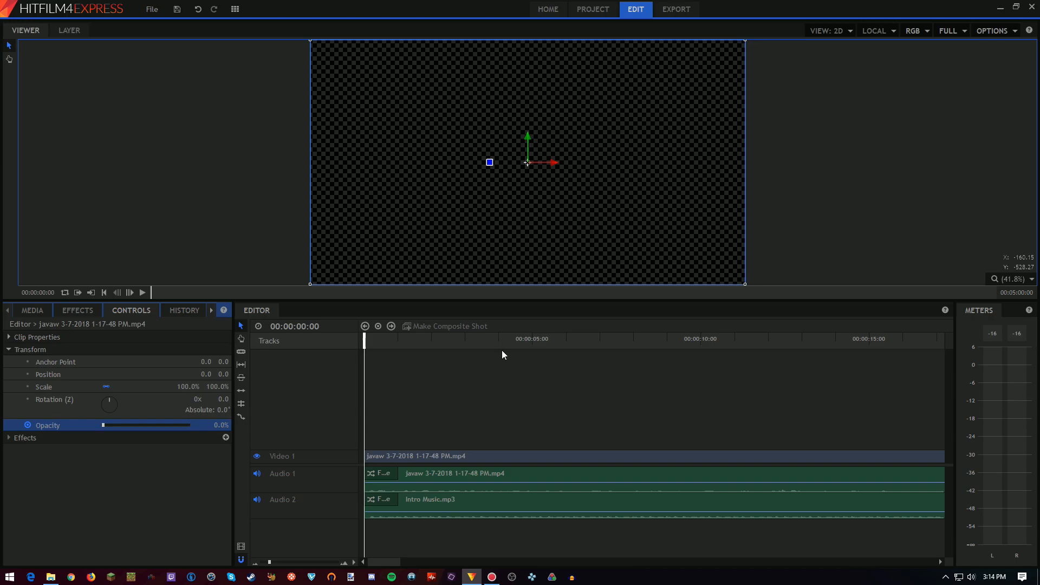
Add an opacity keyframe of 100% on the first video clip at 00:00:05:00.
click(533, 343)
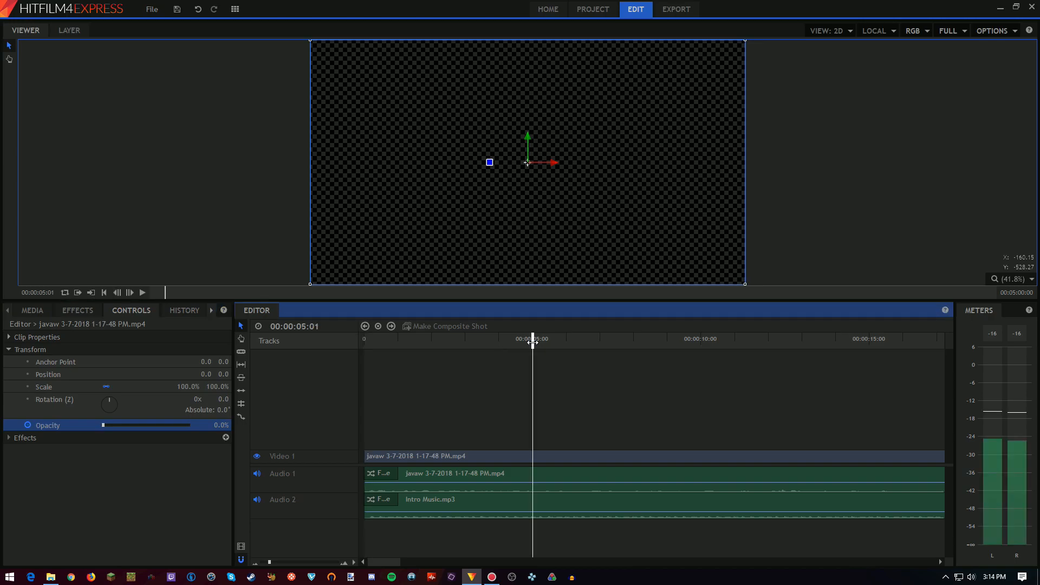
key(Left)
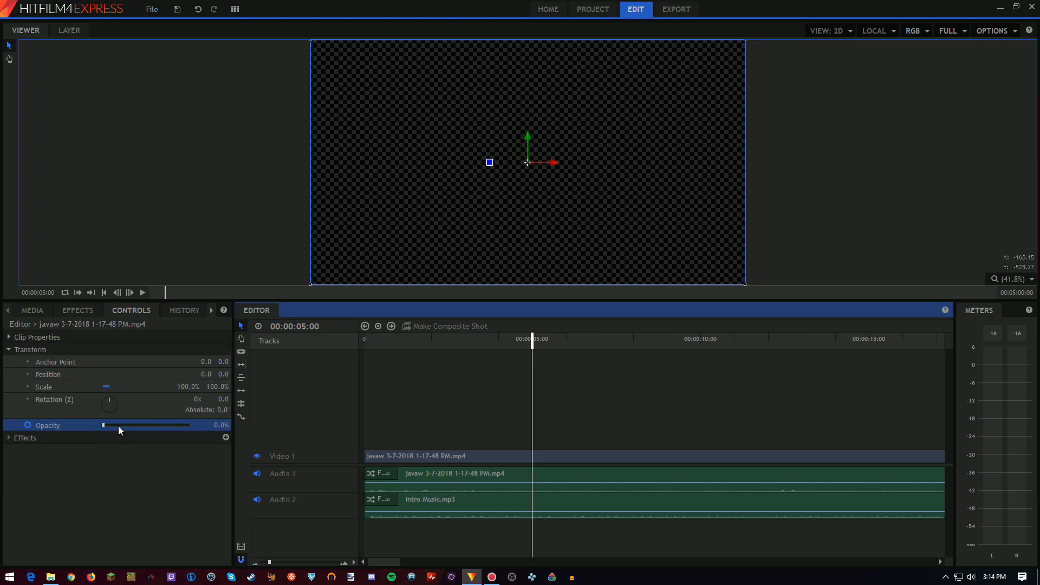
drag(102, 424, 200, 422)
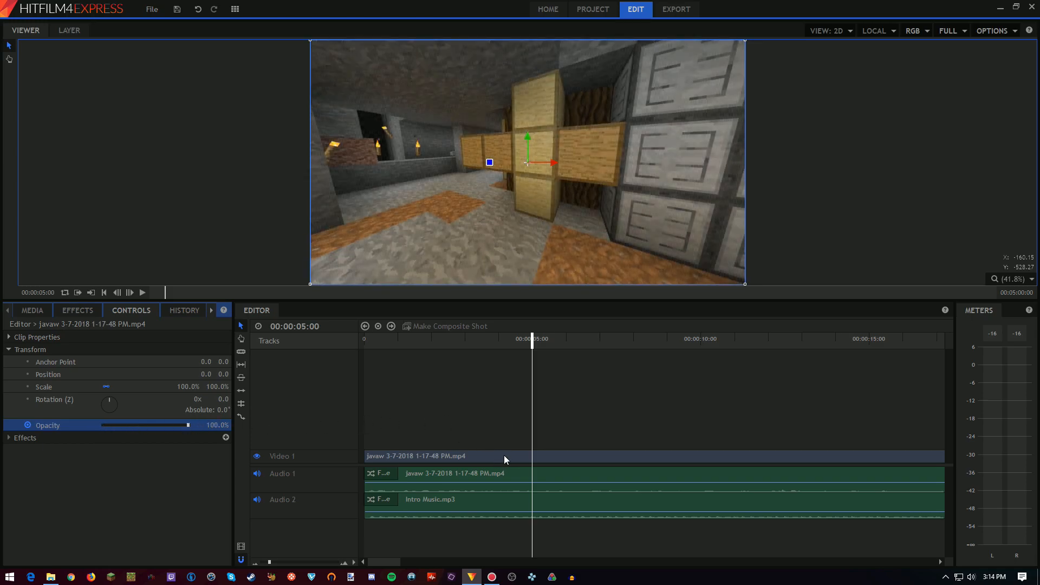
Play the timeline from 00:00:00:00 to preview the first clip's opacity fade-in, and return the playhead to the start.
drag(405, 348, 357, 344)
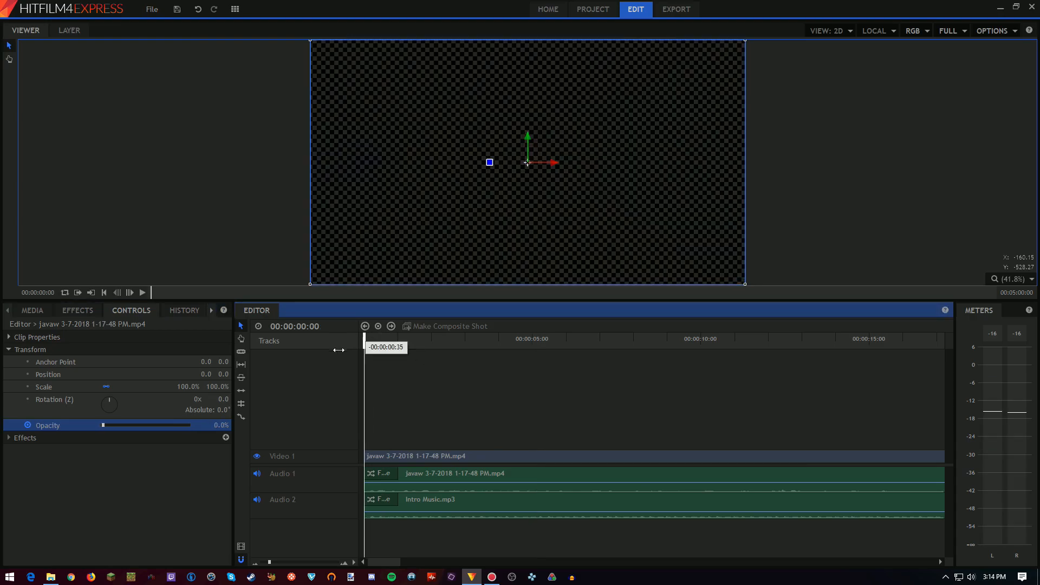
click(143, 292)
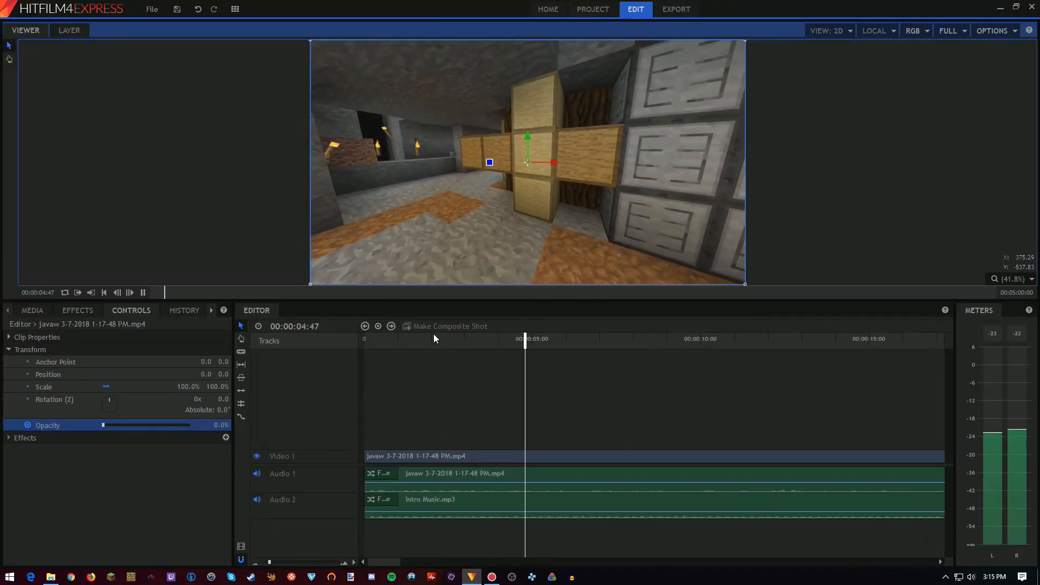
click(433, 340)
drag(371, 341, 356, 339)
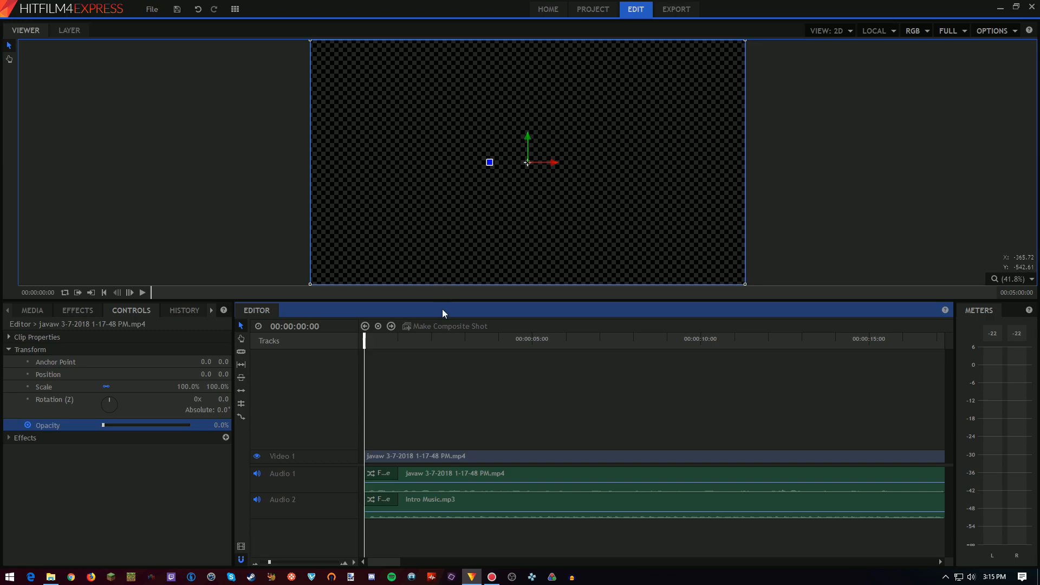
scroll(443, 389, down, 5)
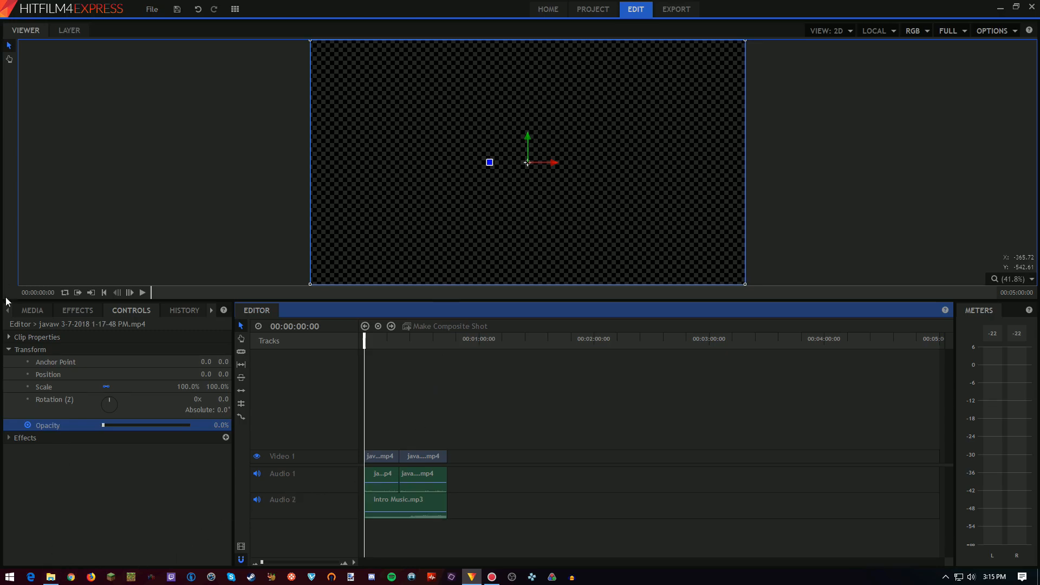
click(40, 311)
click(56, 578)
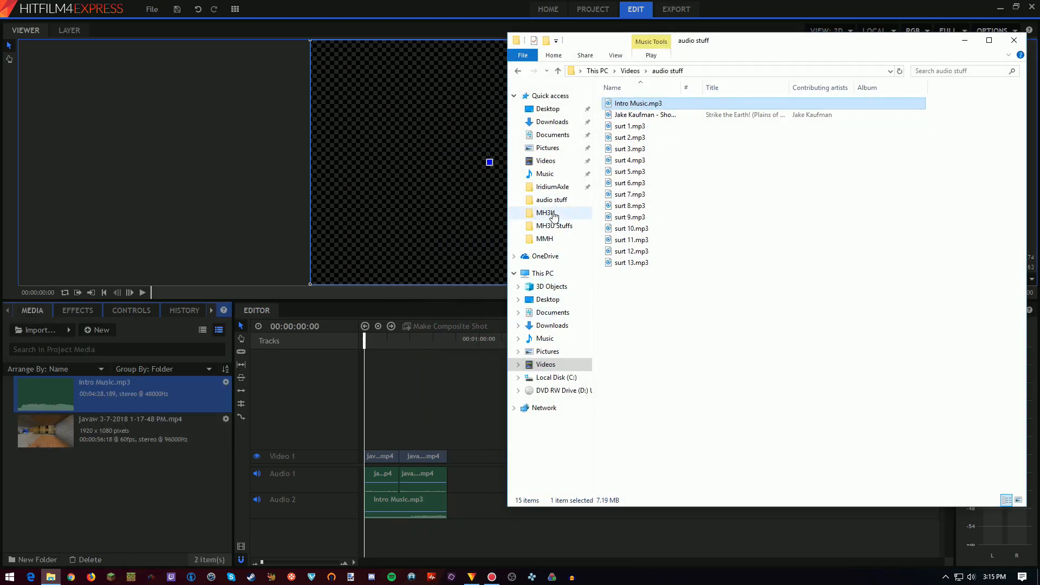
click(518, 71)
click(518, 71)
click(518, 71)
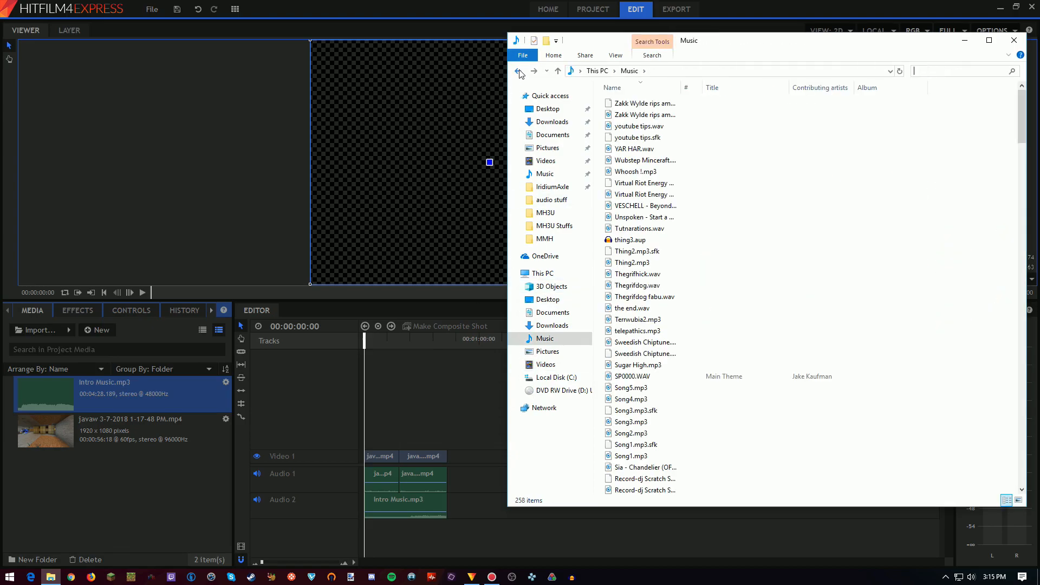
click(518, 71)
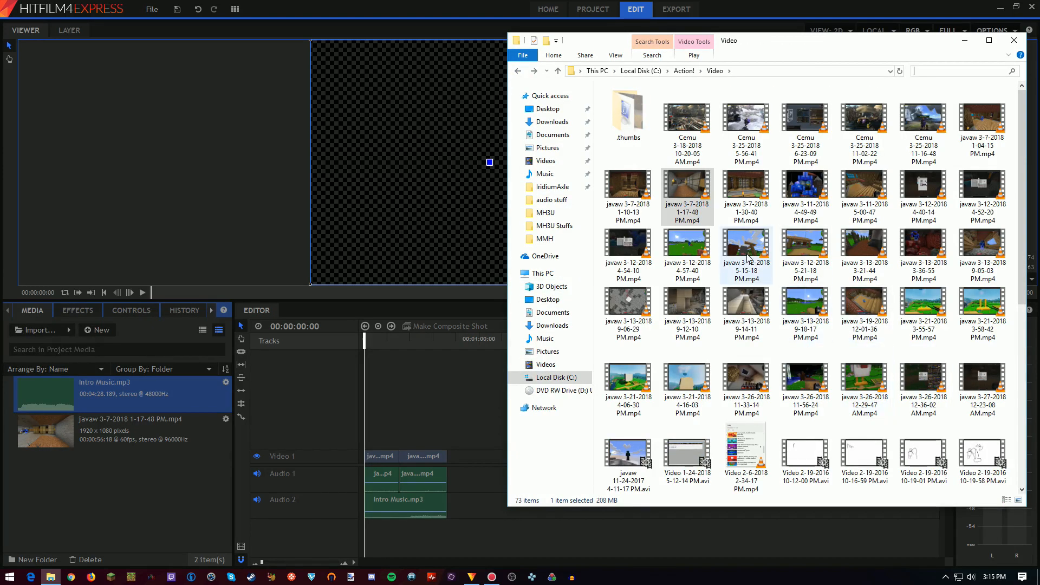
drag(748, 257, 78, 528)
click(319, 340)
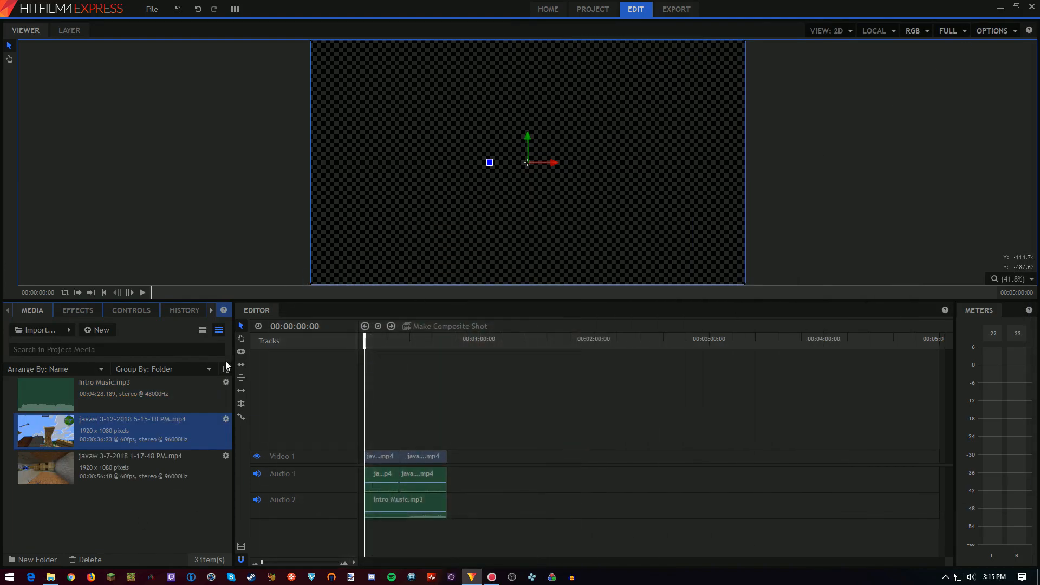
drag(101, 438, 452, 472)
Play the timeline from 00:00:40:41 to preview the cut into the newly added third clip.
click(442, 339)
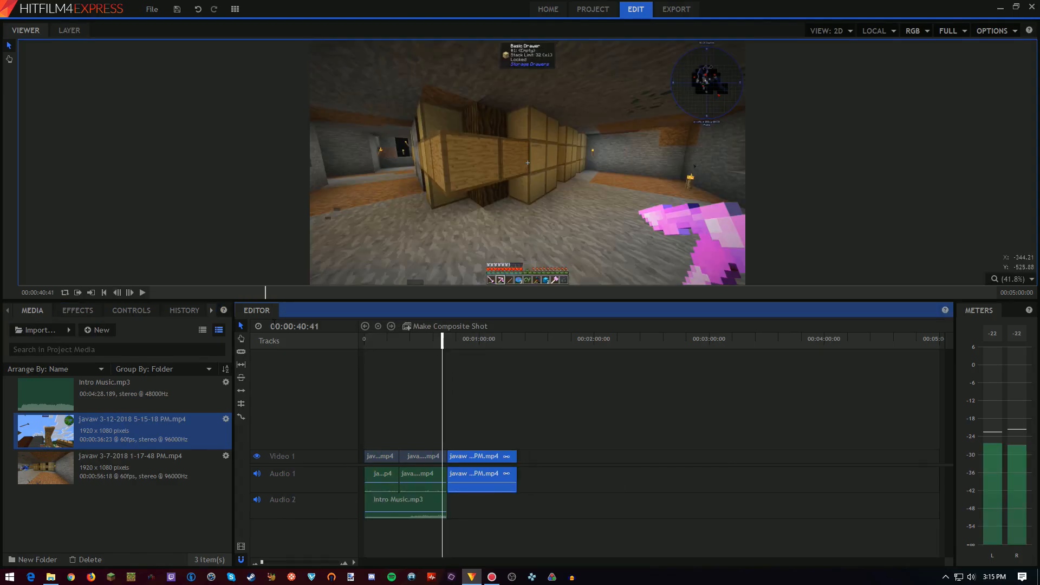
click(142, 292)
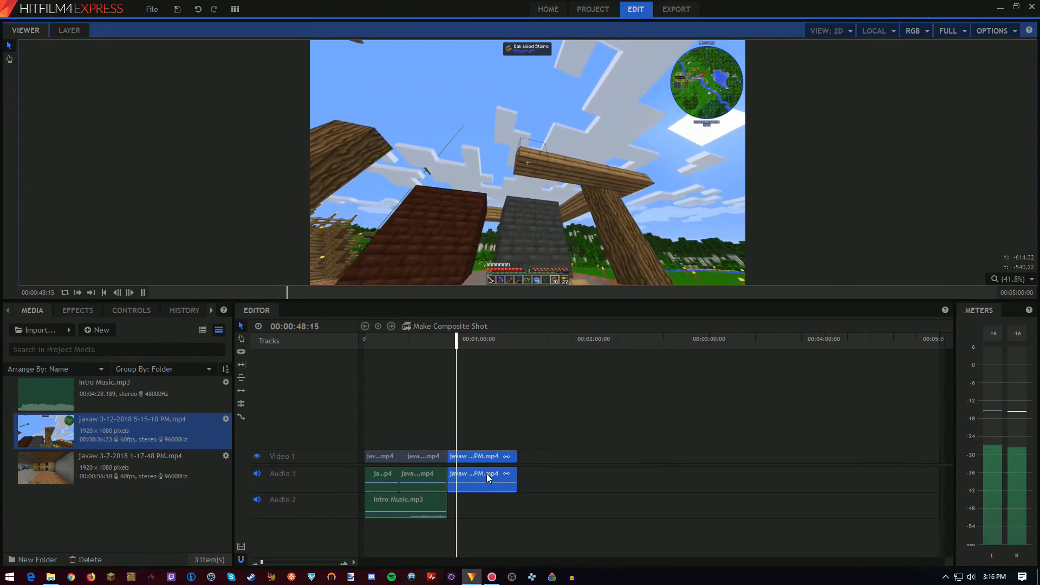
click(144, 293)
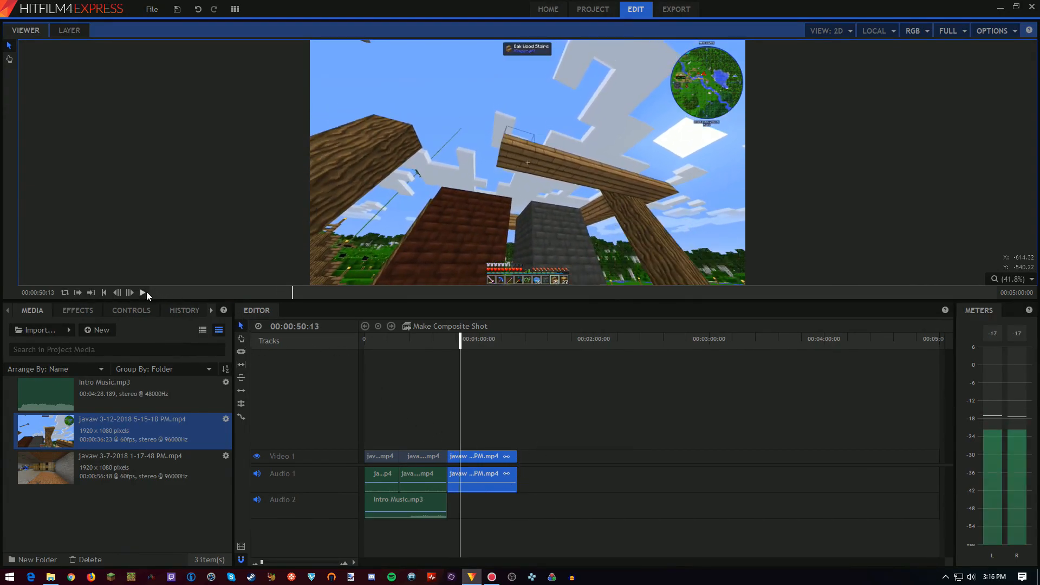
Review the project's edit history from the first to the latest recorded action.
click(116, 309)
click(77, 310)
click(108, 310)
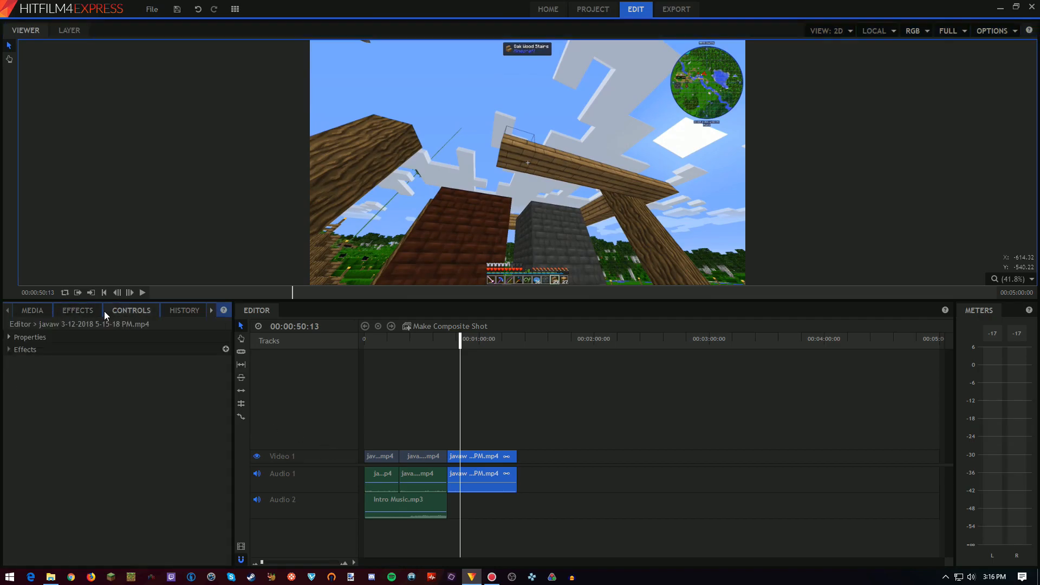
click(163, 309)
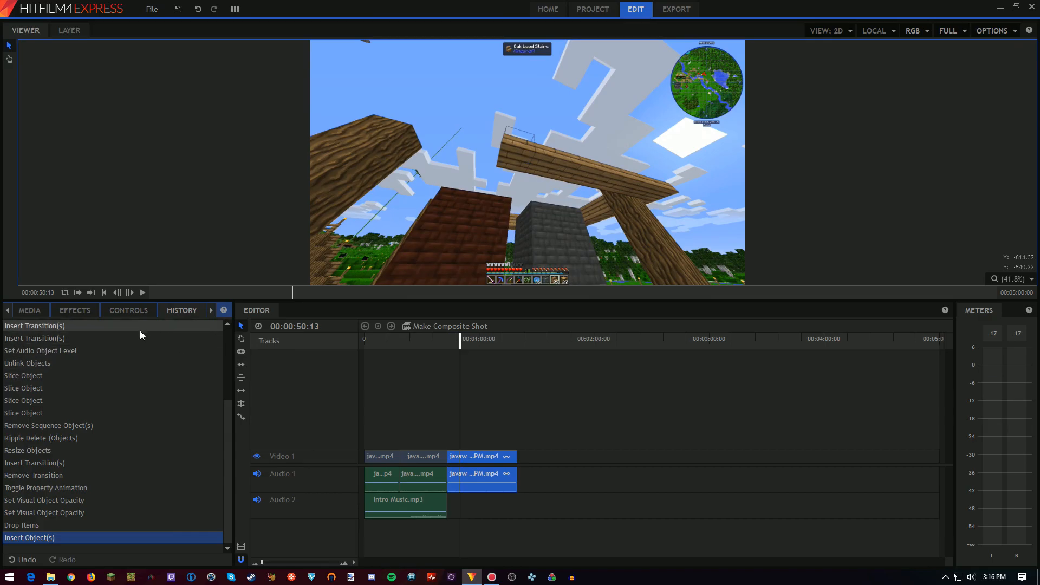
drag(225, 460, 227, 368)
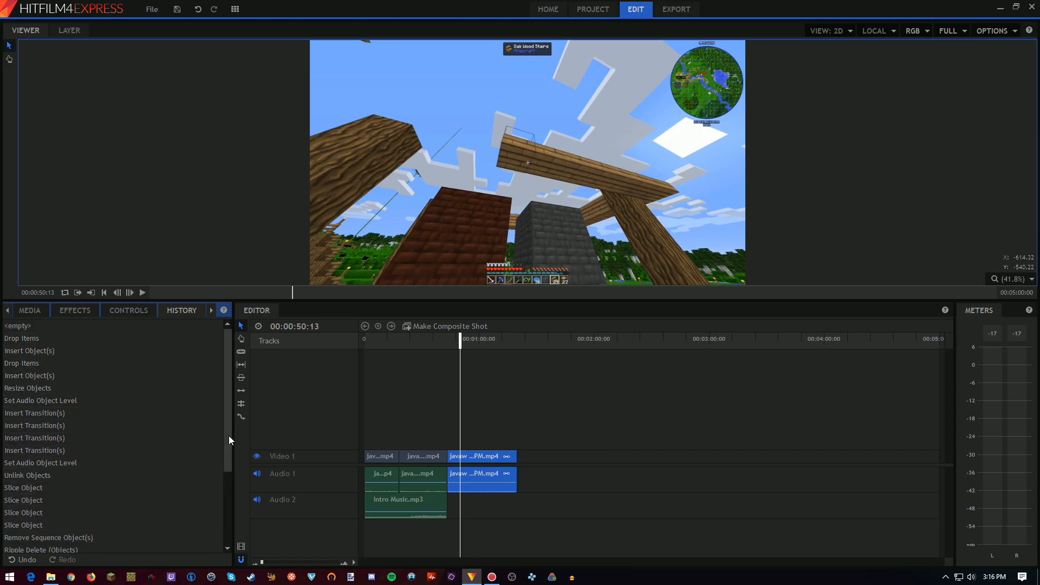
drag(228, 435, 212, 525)
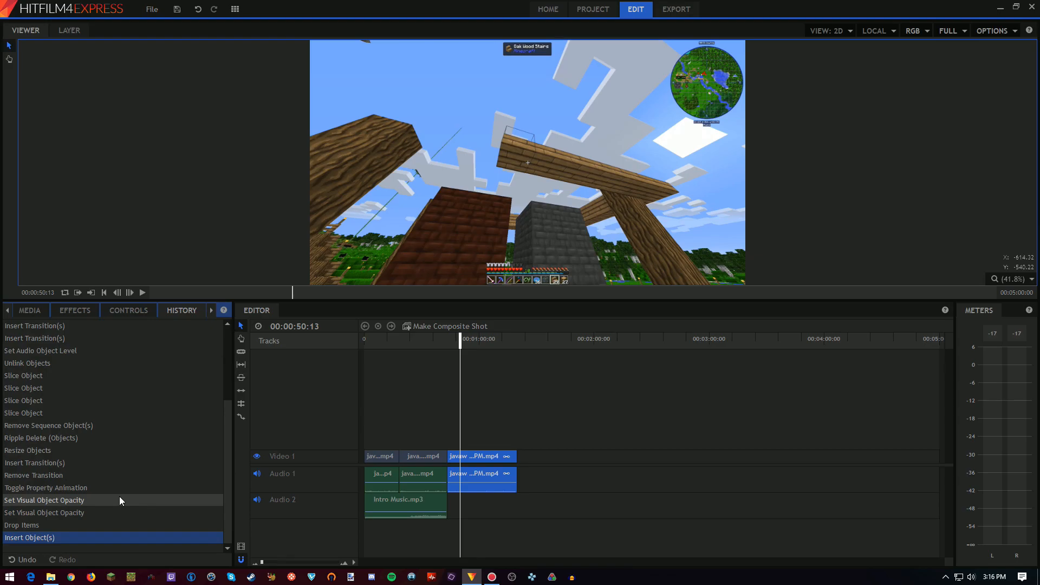
scroll(166, 381, up, 3)
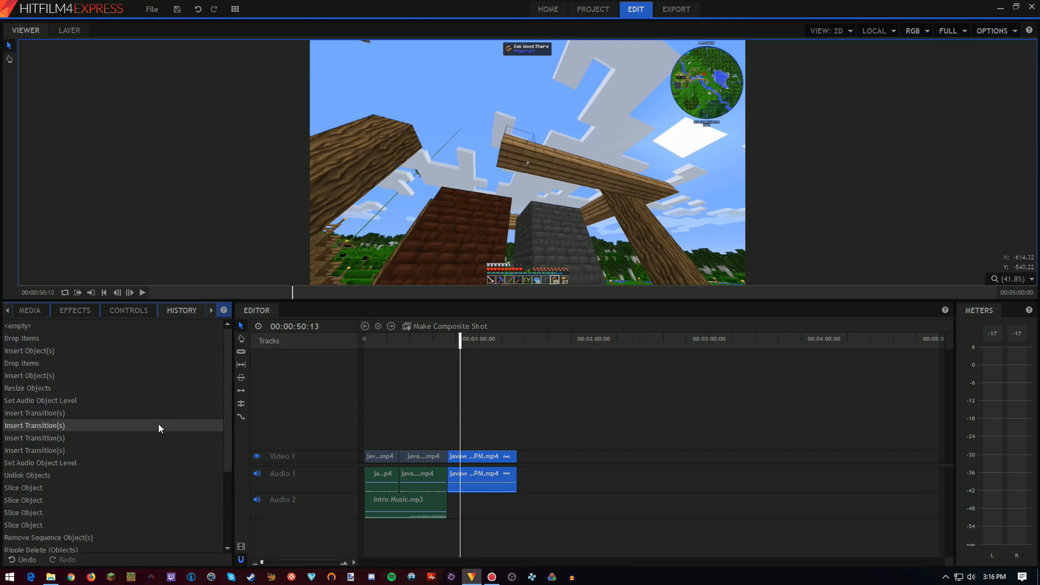
click(119, 311)
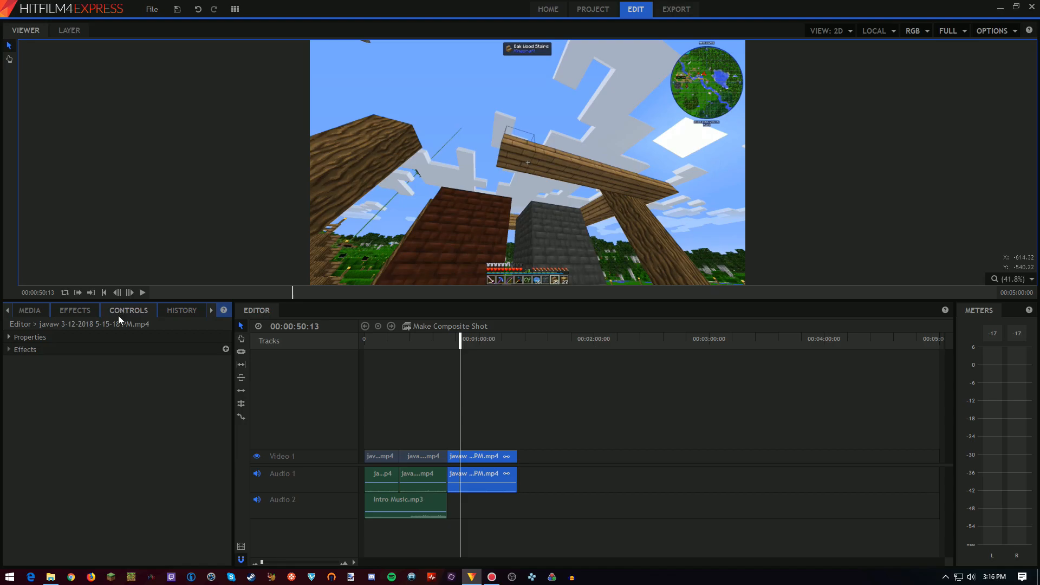
click(181, 310)
click(210, 311)
click(186, 310)
click(152, 310)
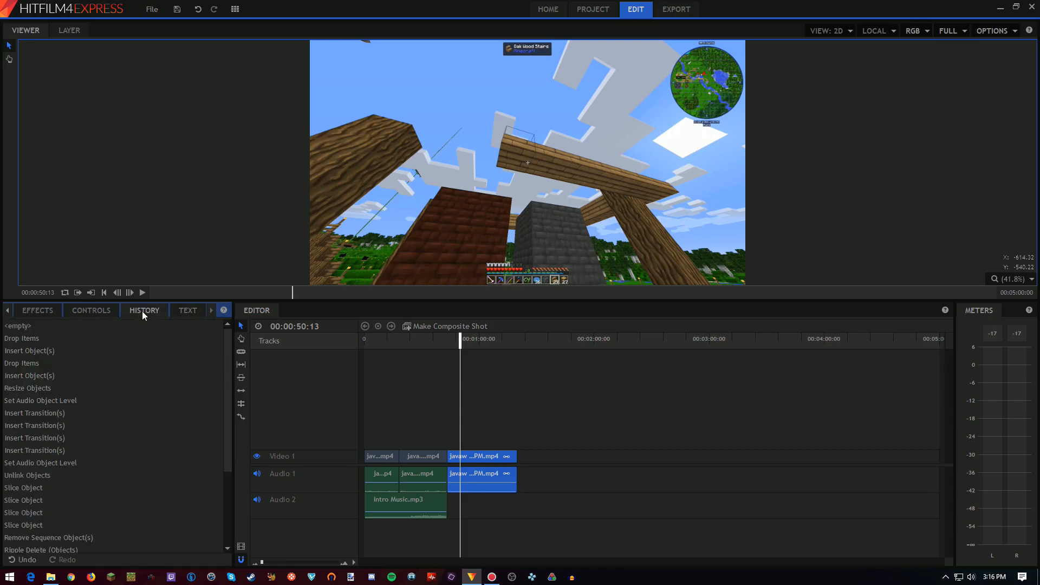
click(85, 310)
click(9, 336)
click(8, 337)
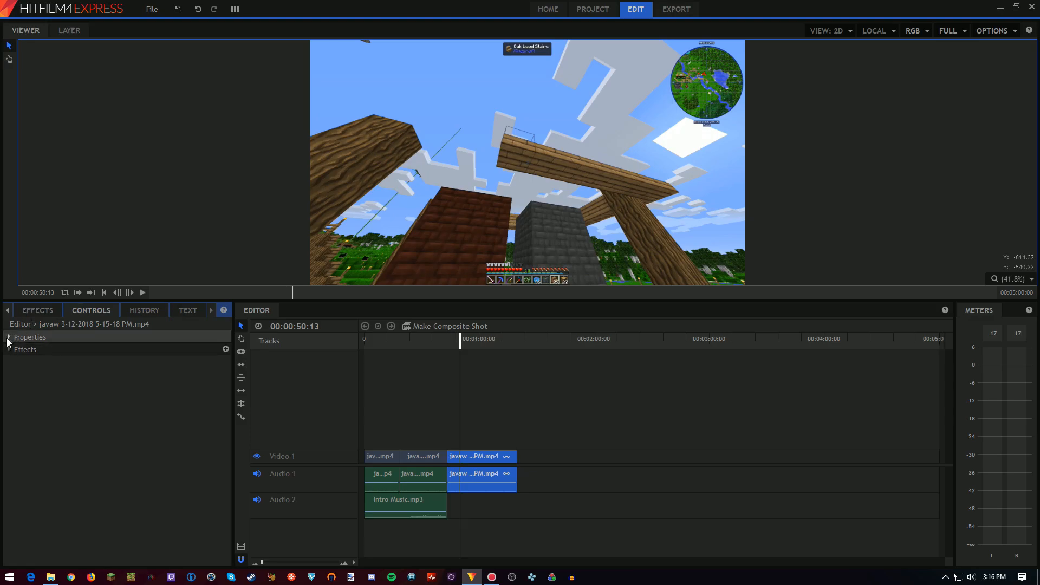
Add a Fade to Color transition at the end of the third video clip.
click(48, 311)
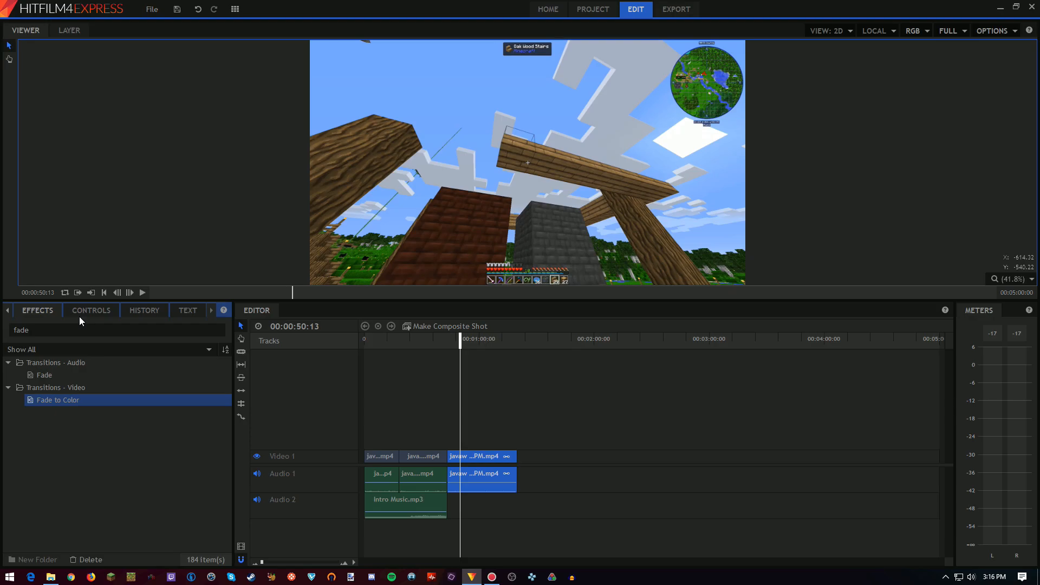
click(6, 312)
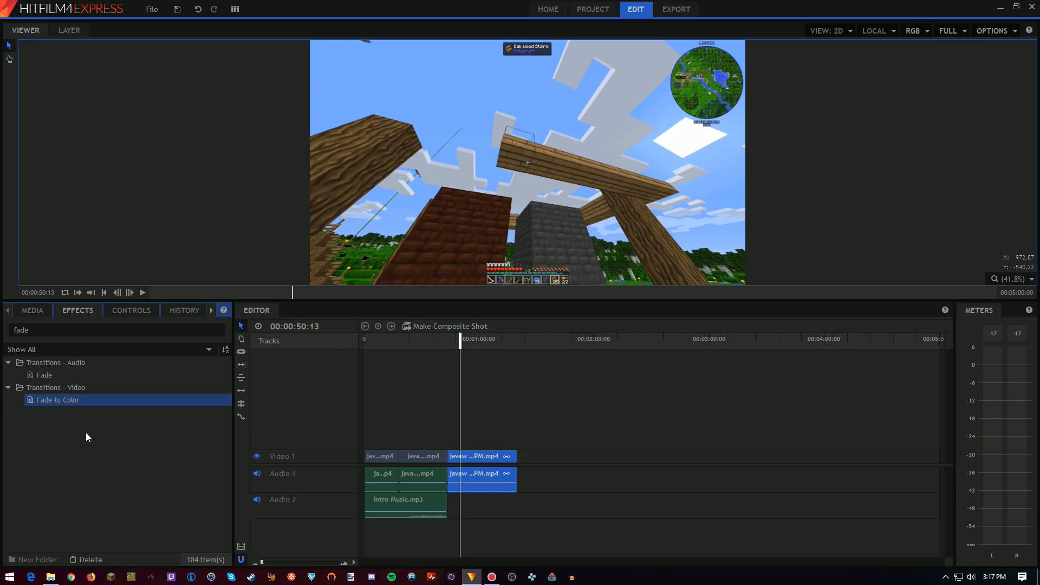
drag(45, 400, 513, 458)
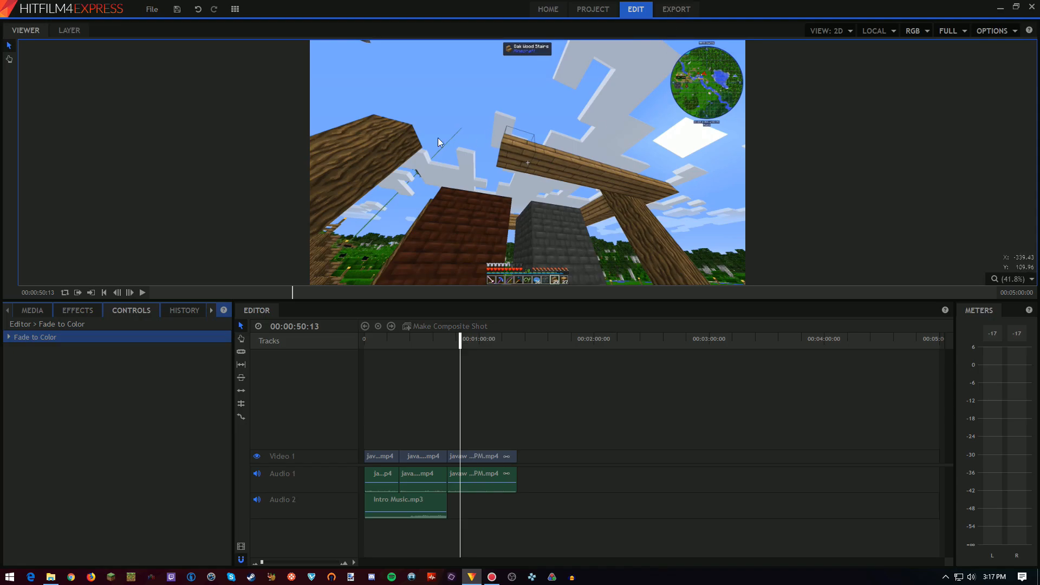
Choose MP4 as the export format and set its encoding level to 4.2.
click(668, 14)
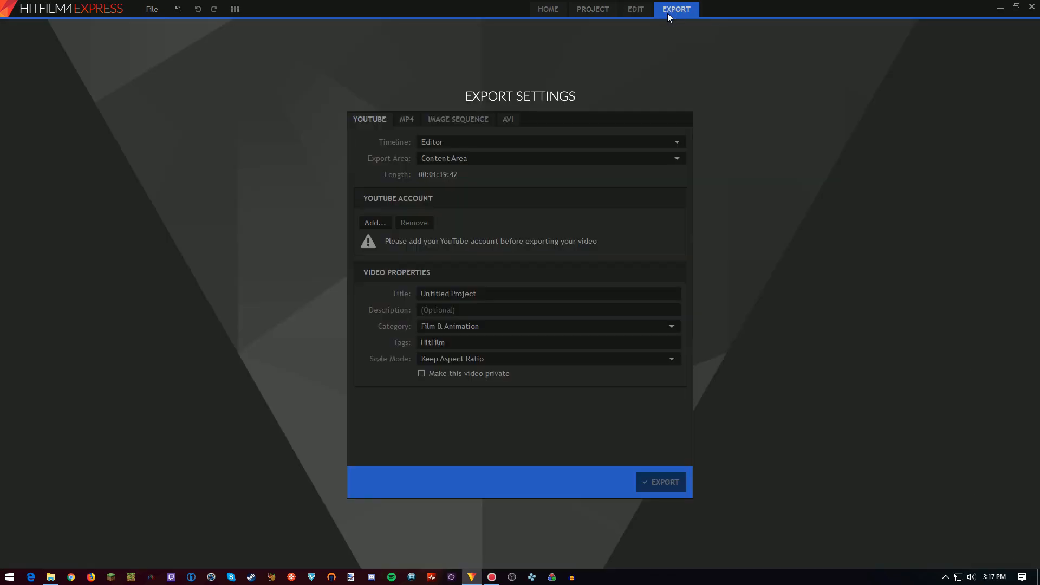
click(404, 121)
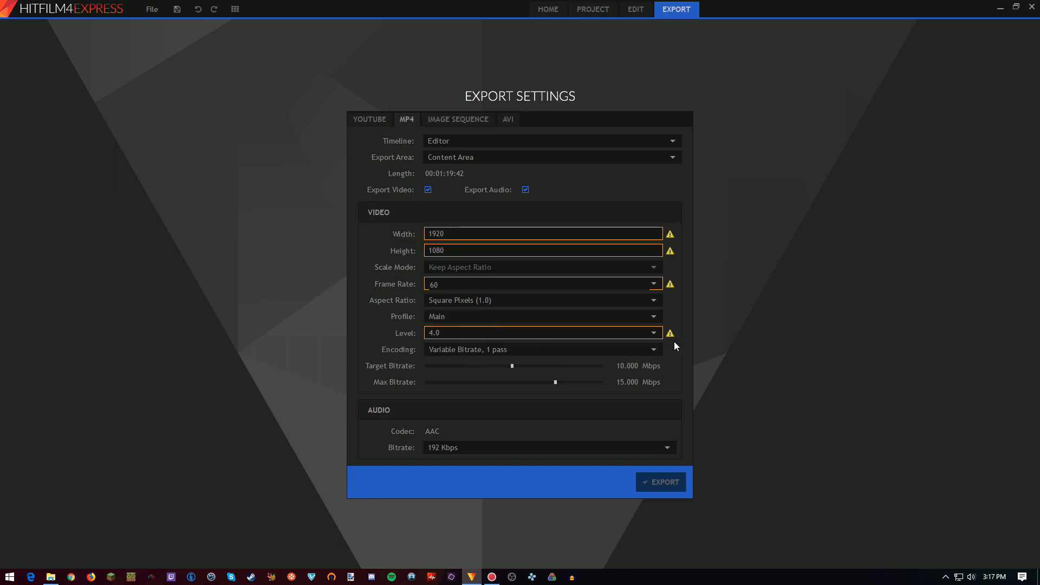
click(653, 335)
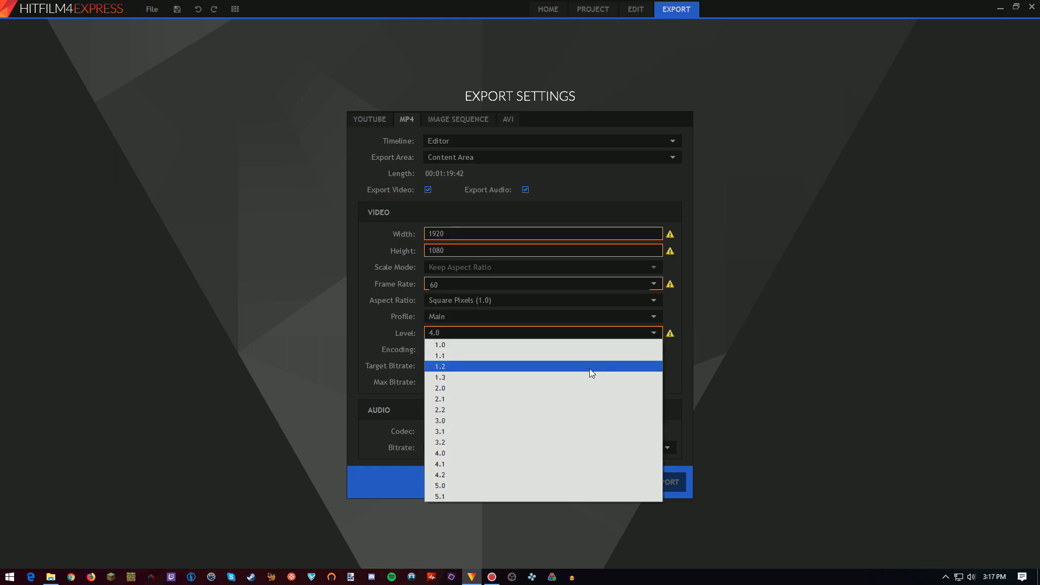
click(441, 475)
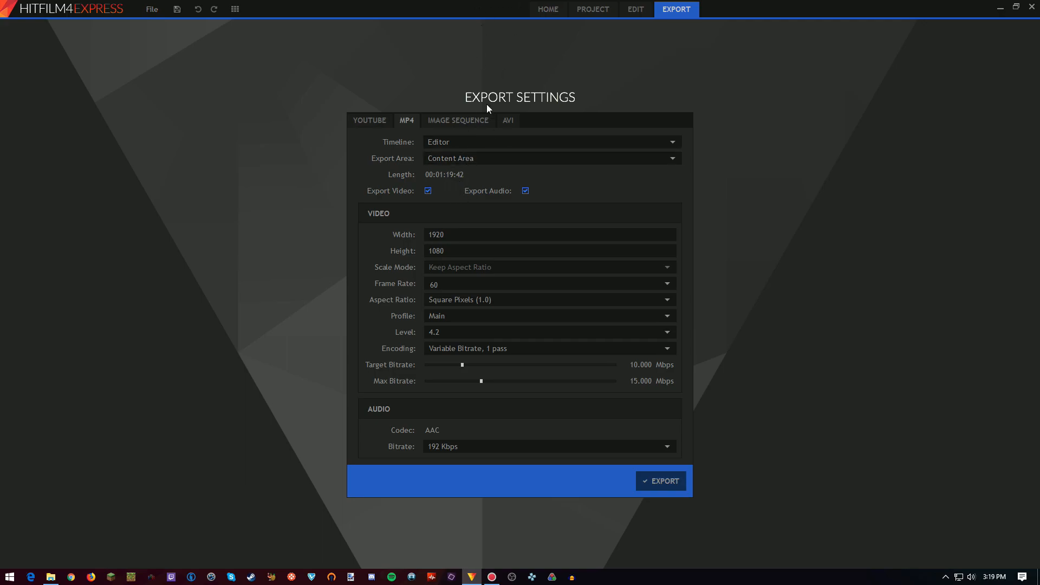
Set the MP4 export's timeline to Editor and its export area to Content Area.
click(478, 145)
click(477, 141)
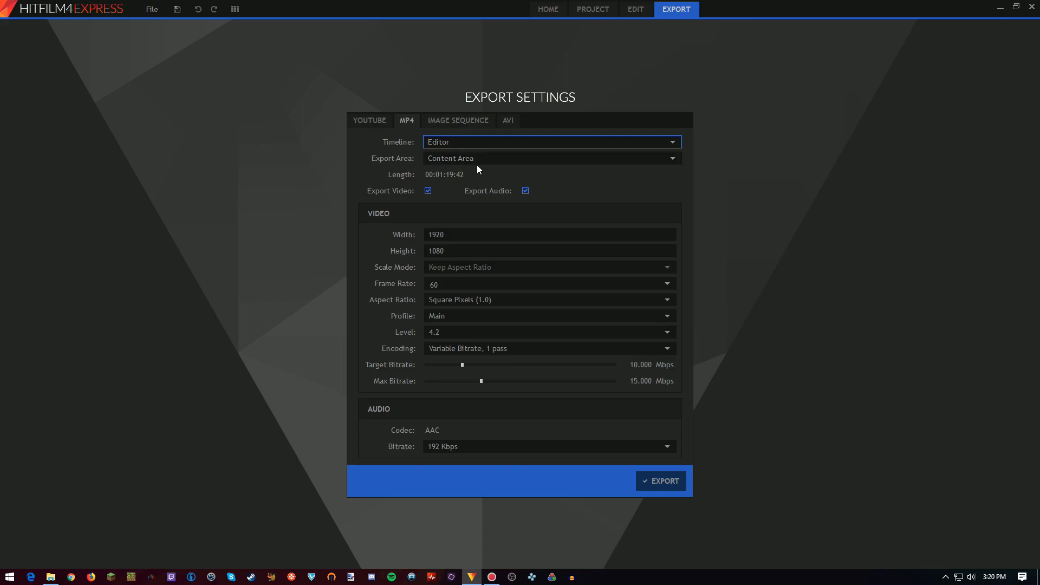
click(471, 160)
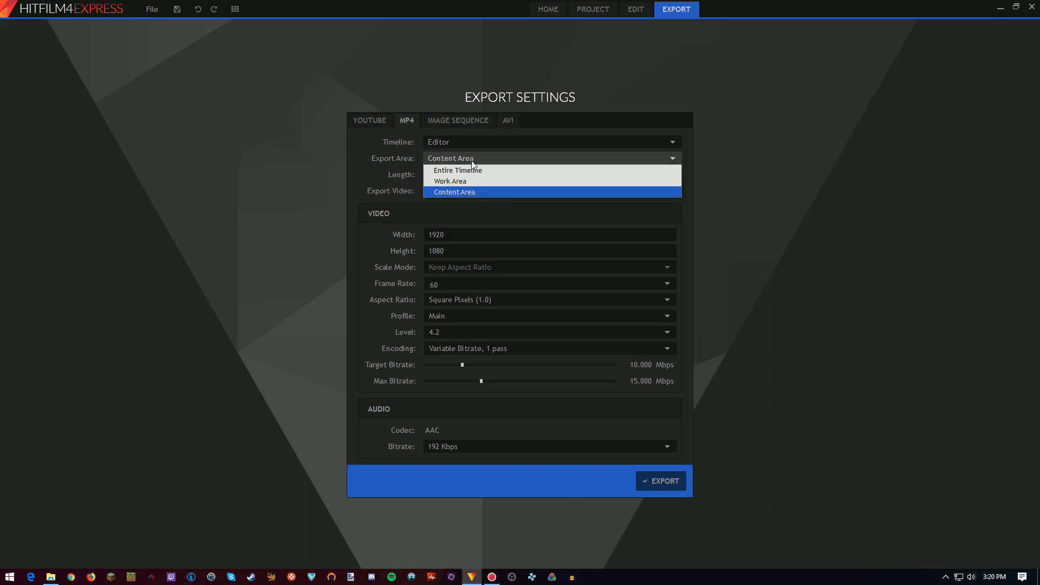
click(465, 192)
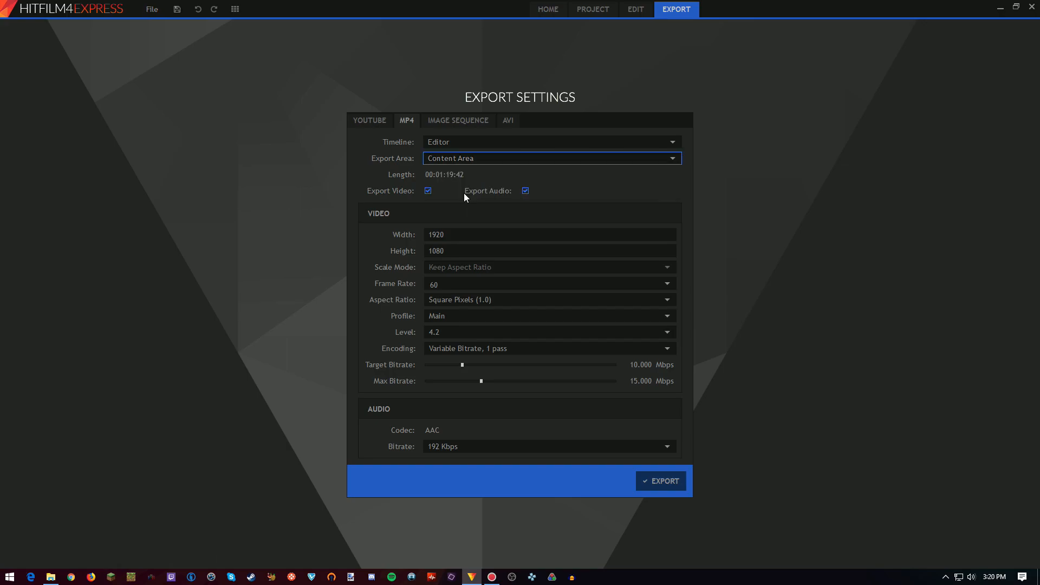
Export the video as an MP4 named "test clips" in the Videos folder.
click(658, 480)
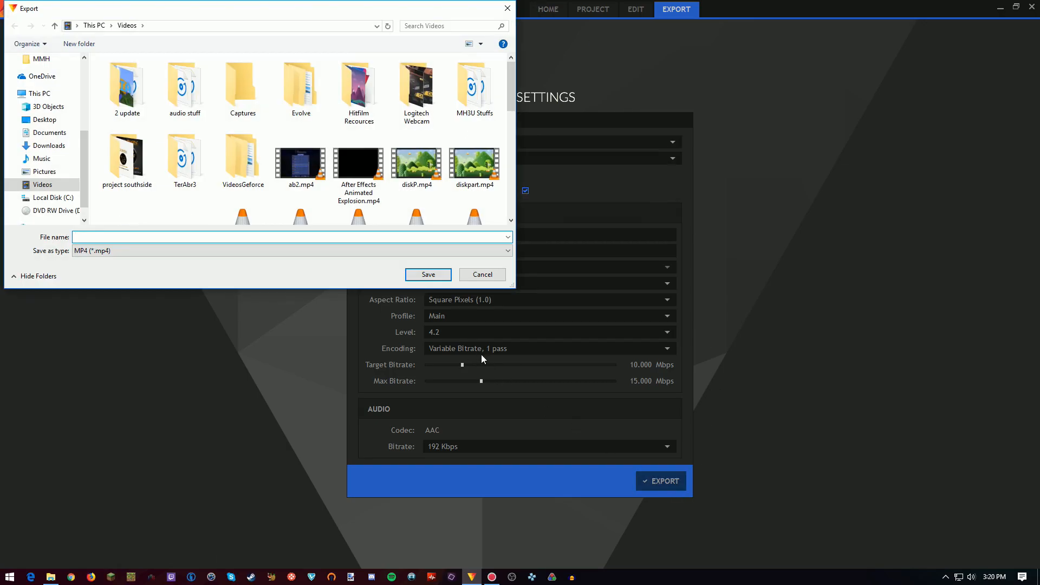
text(te)
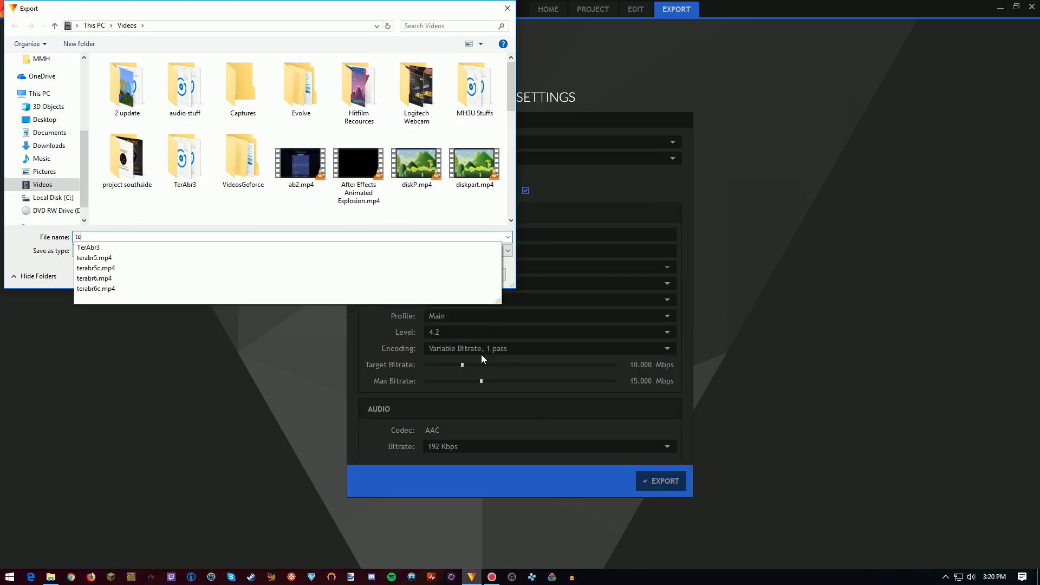
text(st clips)
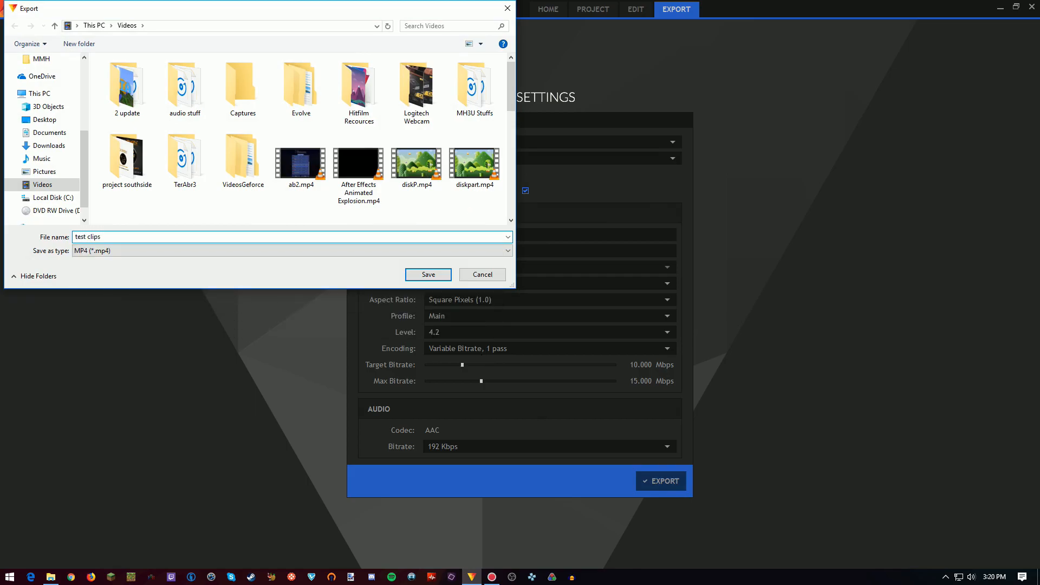
key(Return)
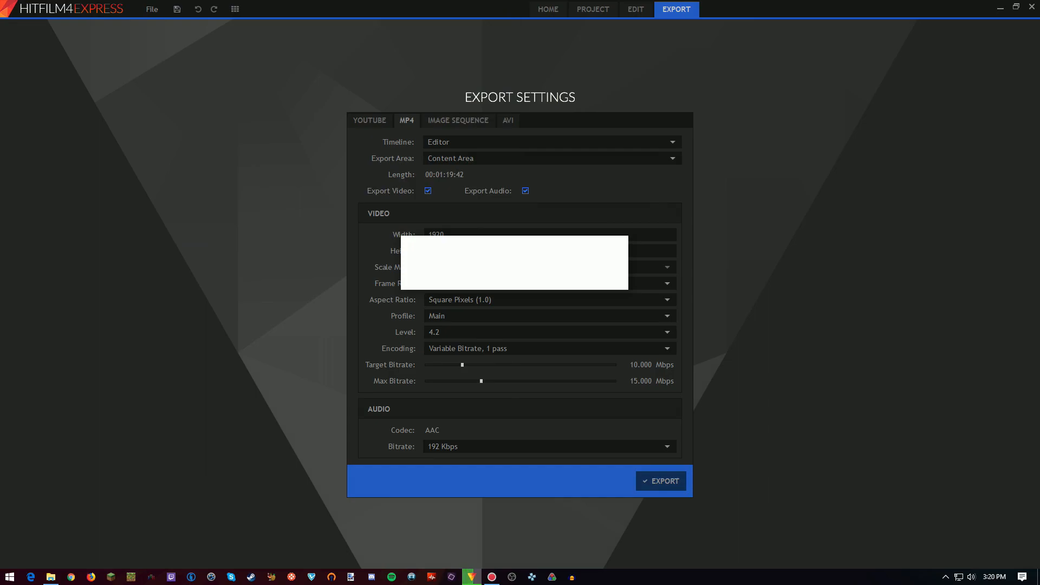